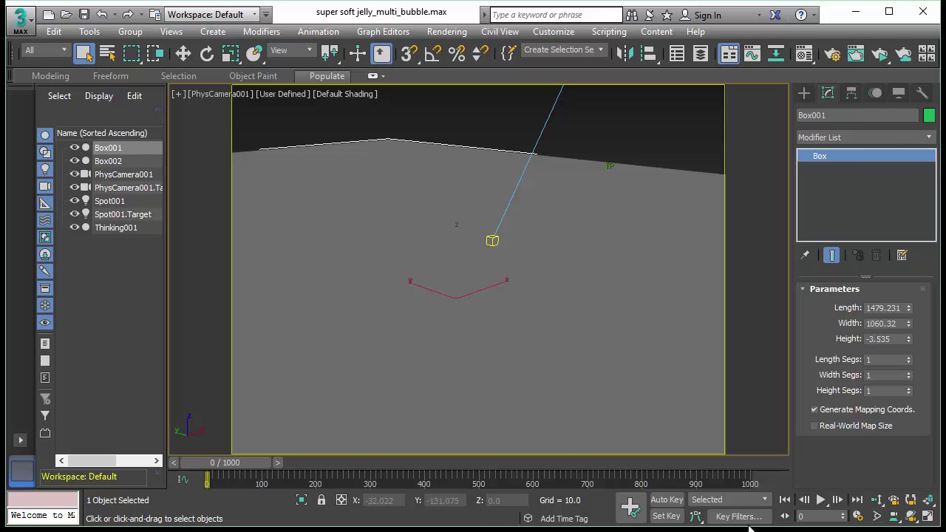
Step: Select the Thinking001 particle system and open its Thinking Particles node editor
click(116, 228)
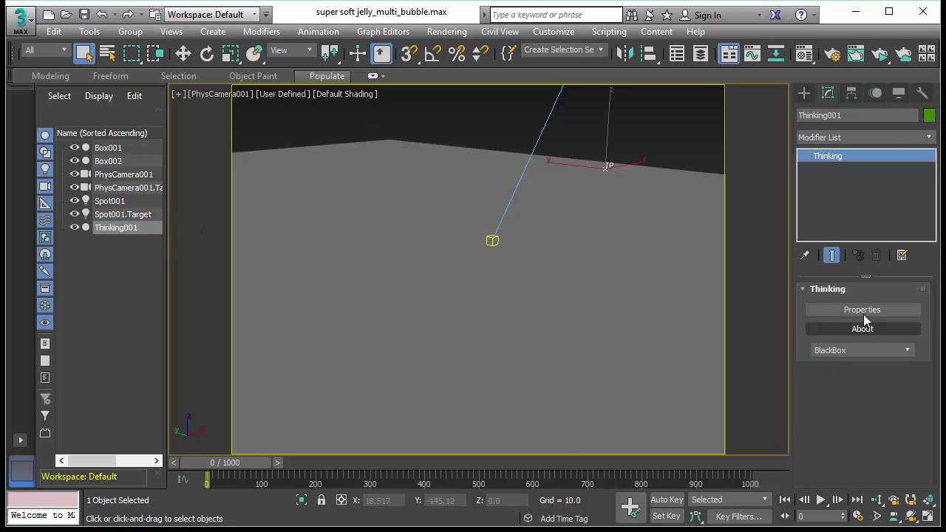
click(877, 311)
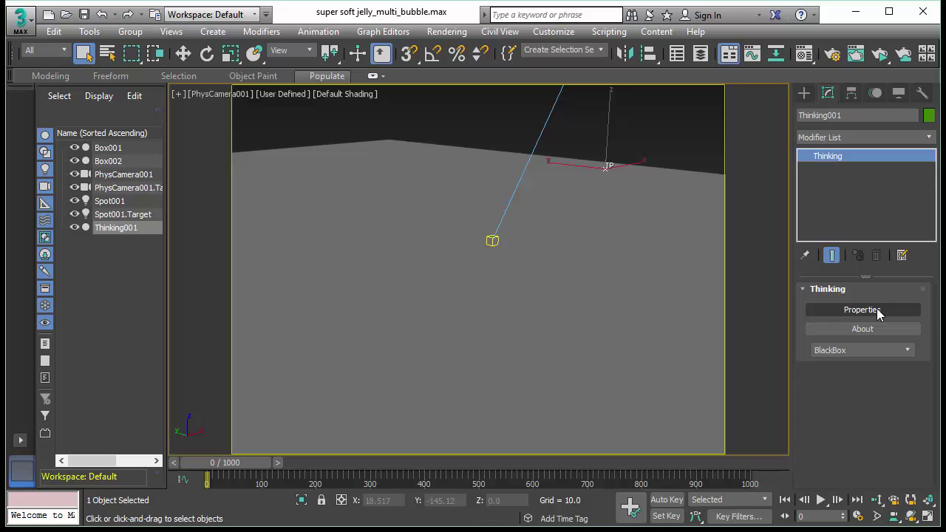
click(877, 312)
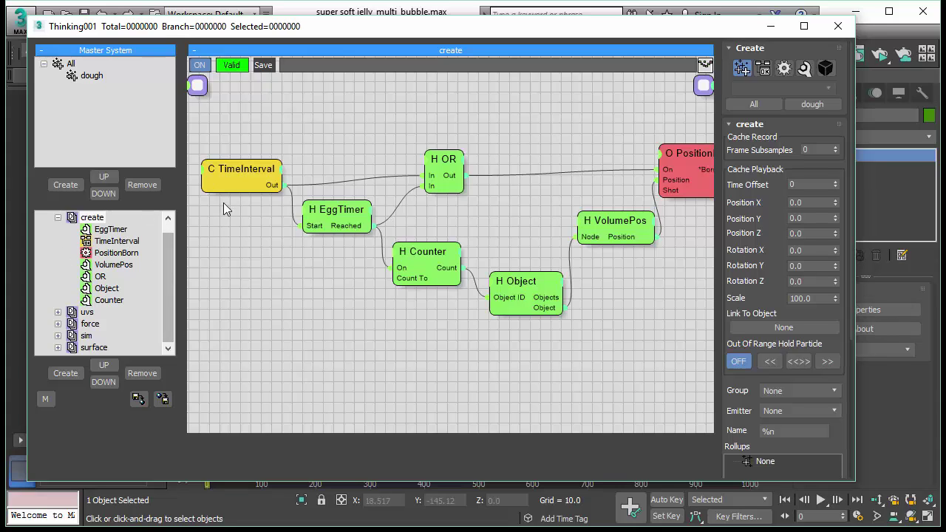
Step: Review the TimeInterval and EggTimer node settings, then the create group's own settings
click(246, 167)
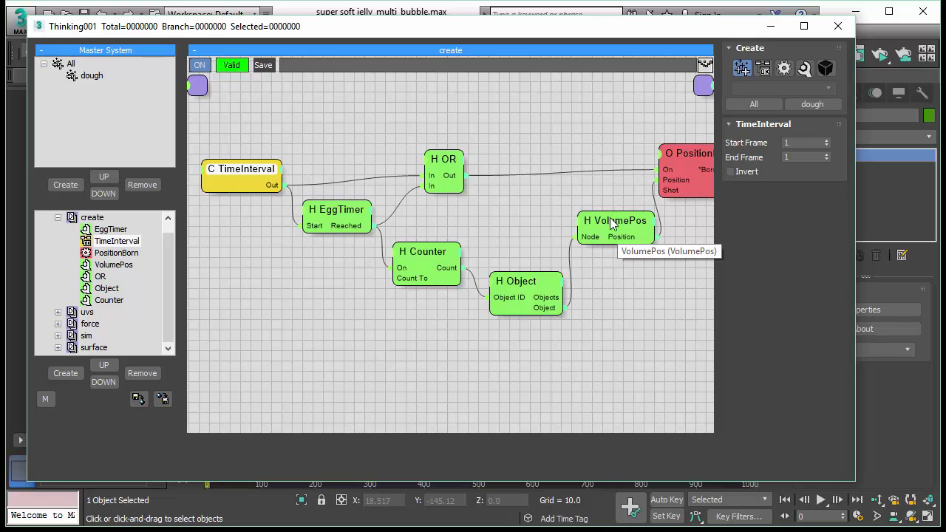
click(339, 214)
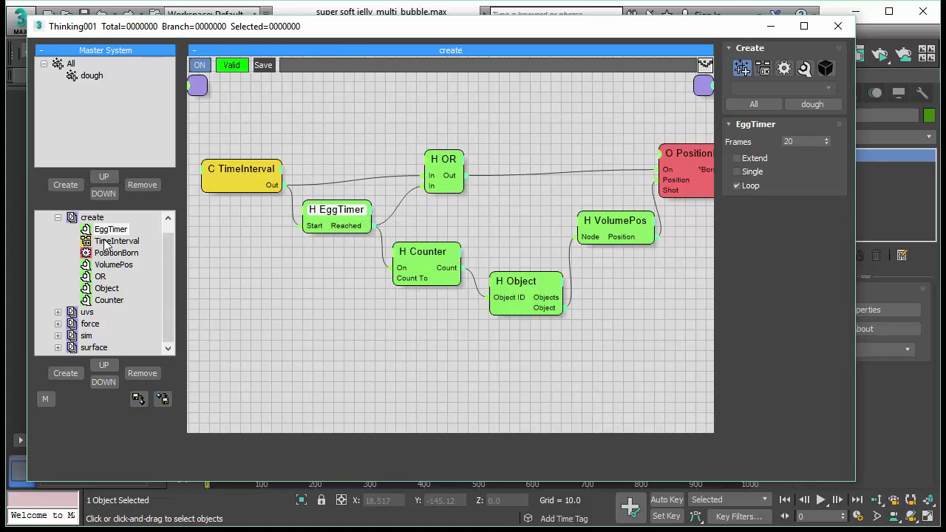
click(58, 218)
Step: Browse the force, sim and surface group graphs and MasterDynamic, then slide the editor off-screen
click(89, 253)
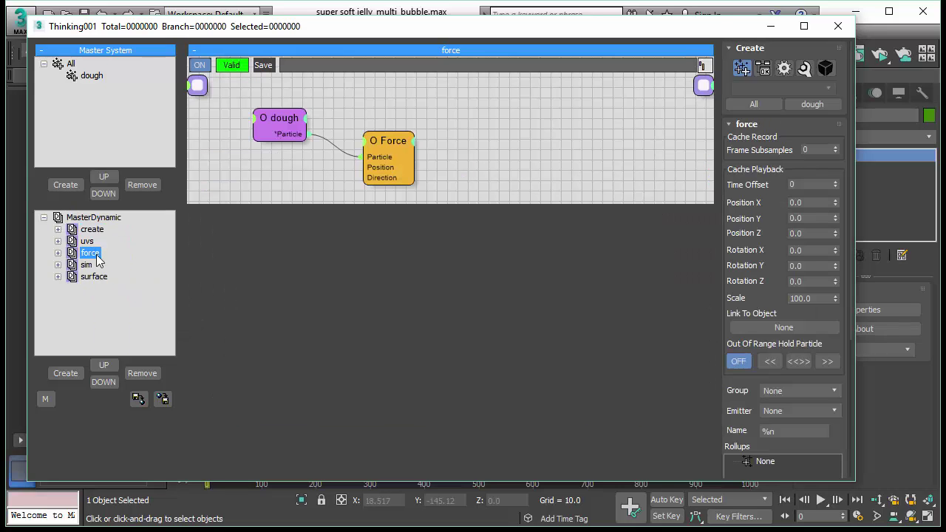
drag(292, 192, 422, 163)
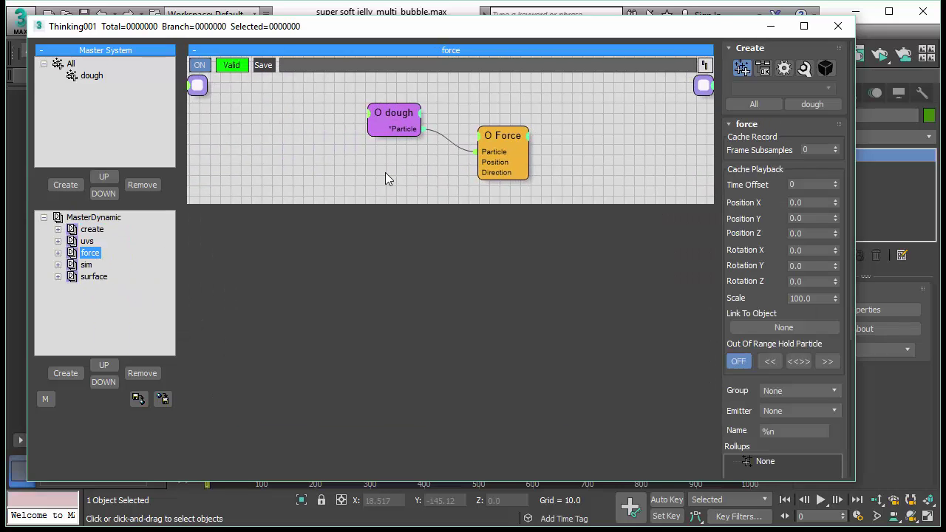
click(84, 267)
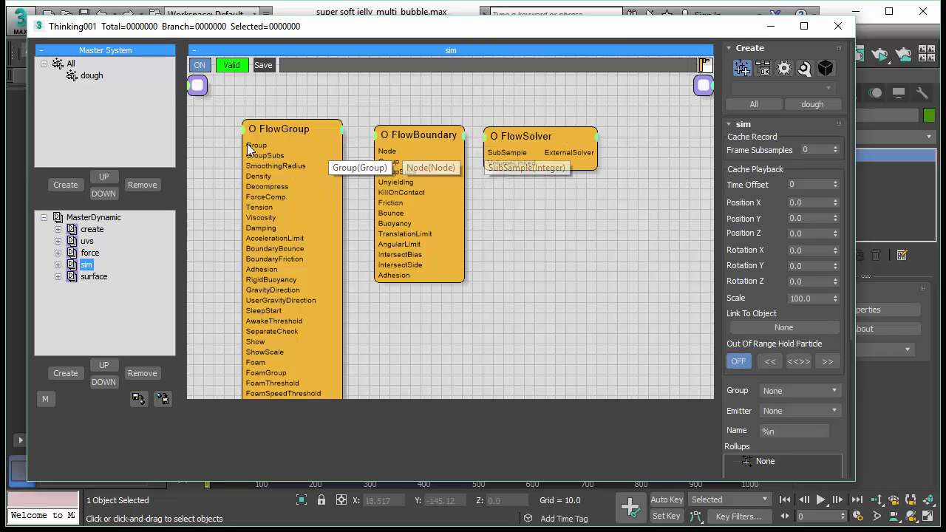
click(94, 277)
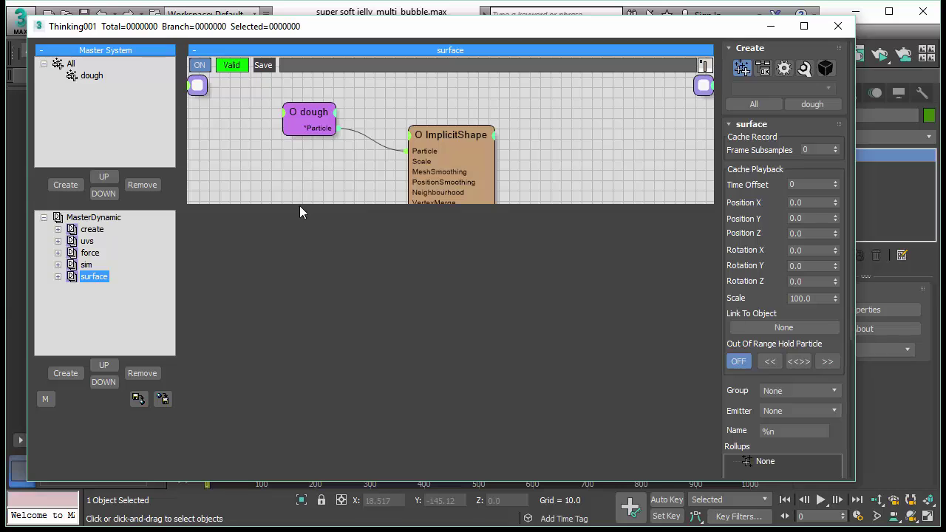
drag(299, 205, 302, 300)
middle_drag(350, 241, 376, 185)
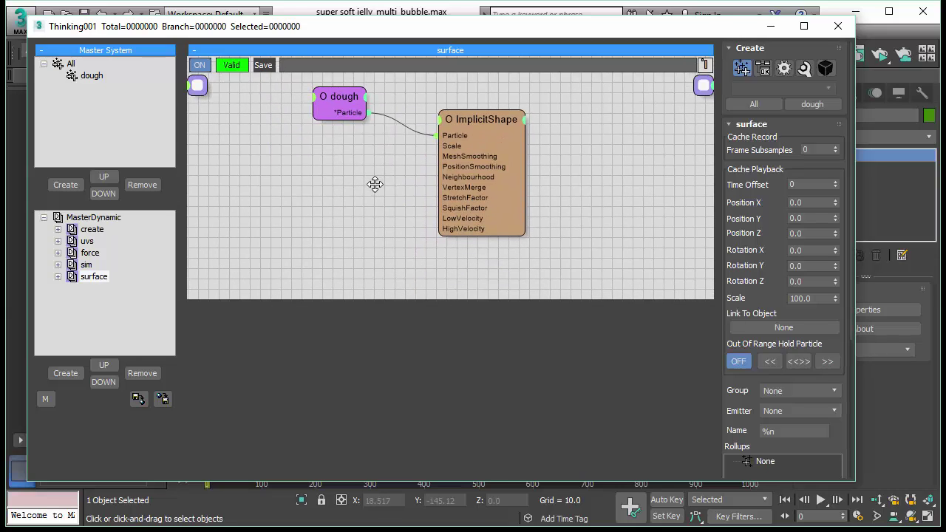
click(119, 220)
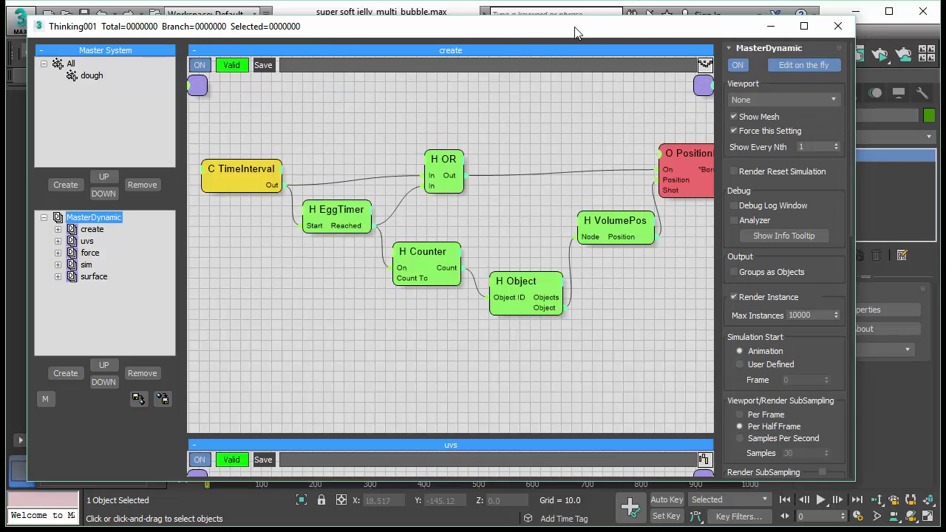
drag(577, 33, 1, 26)
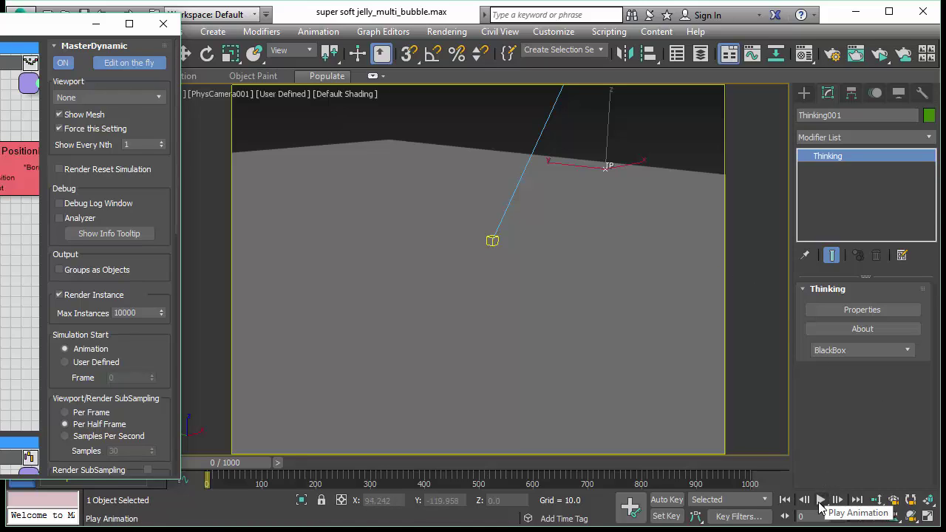
Step: Play the jelly drop to frame 110 and inspect it in a maximized Front view
click(820, 500)
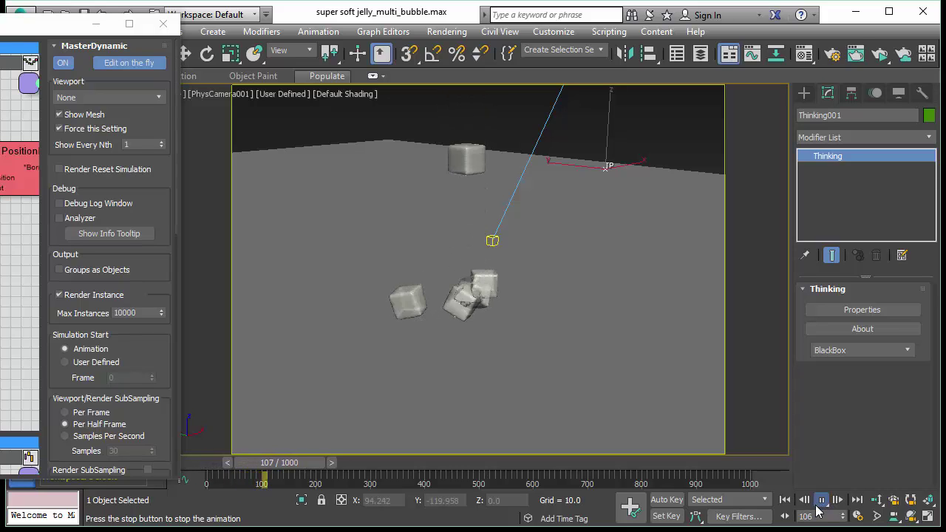
click(821, 501)
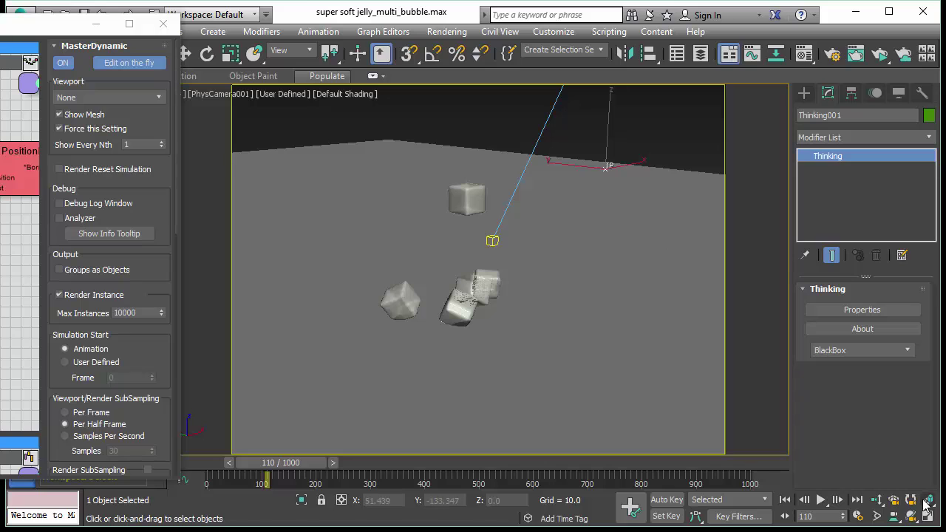
key(alt+w)
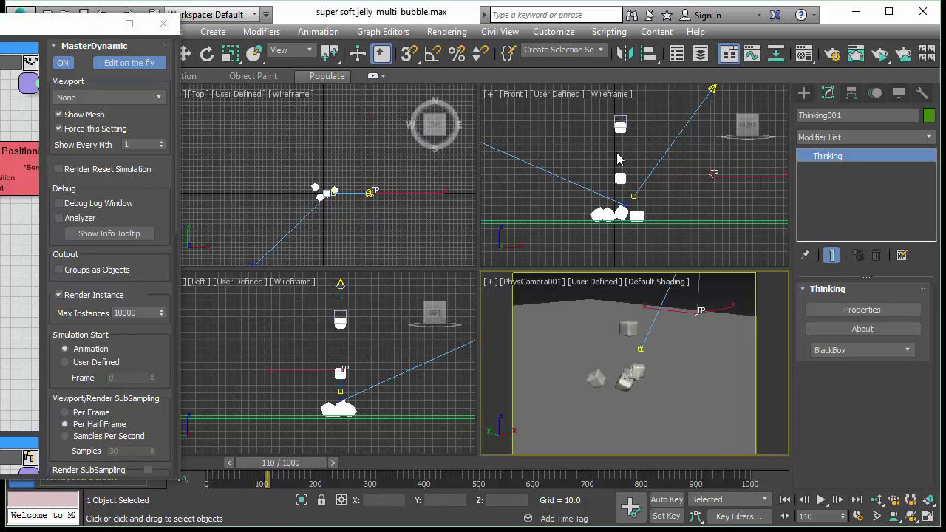
click(619, 175)
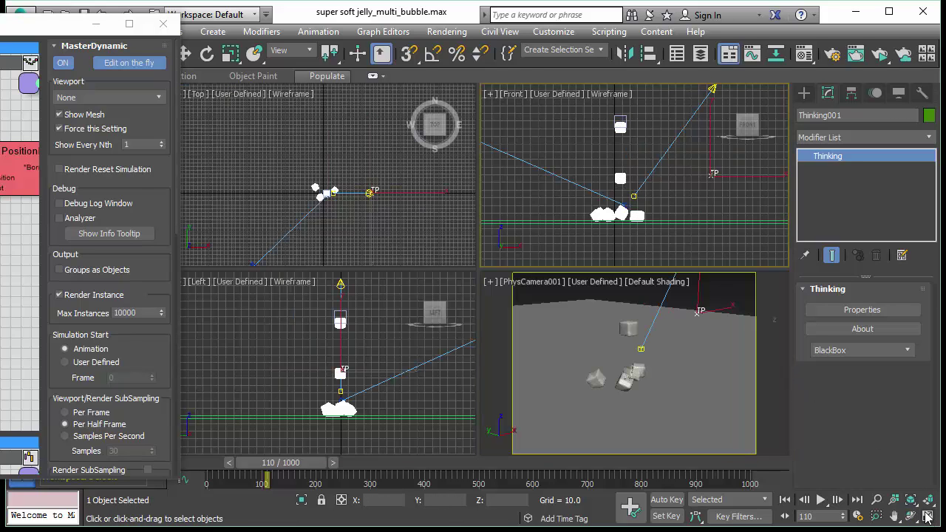
click(928, 517)
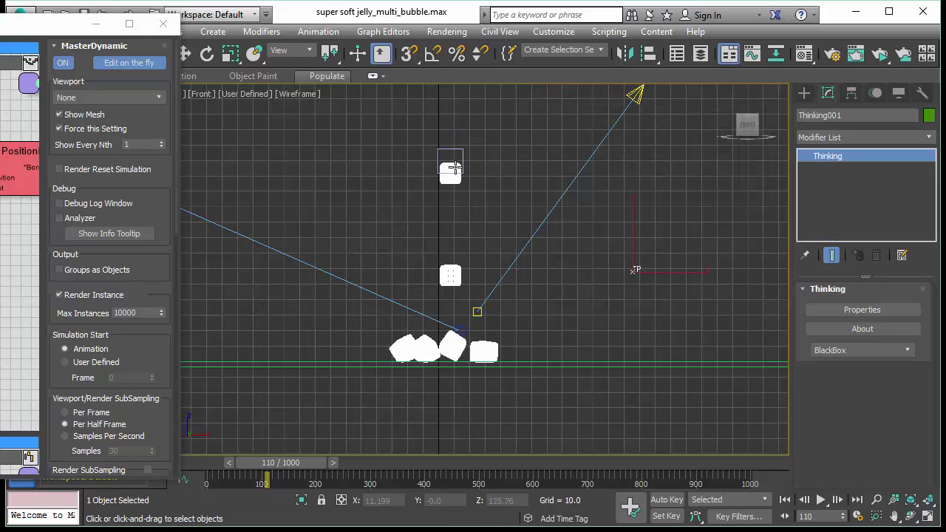
scroll(481, 245, up, 3)
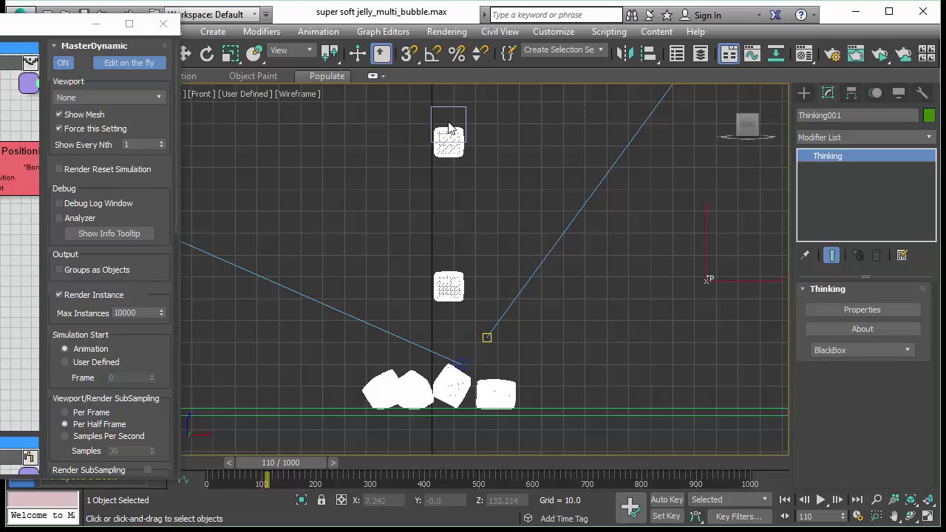
Step: Replay to frame 134, return to the camera view, rewind to frame 0, and restore the editor
click(823, 500)
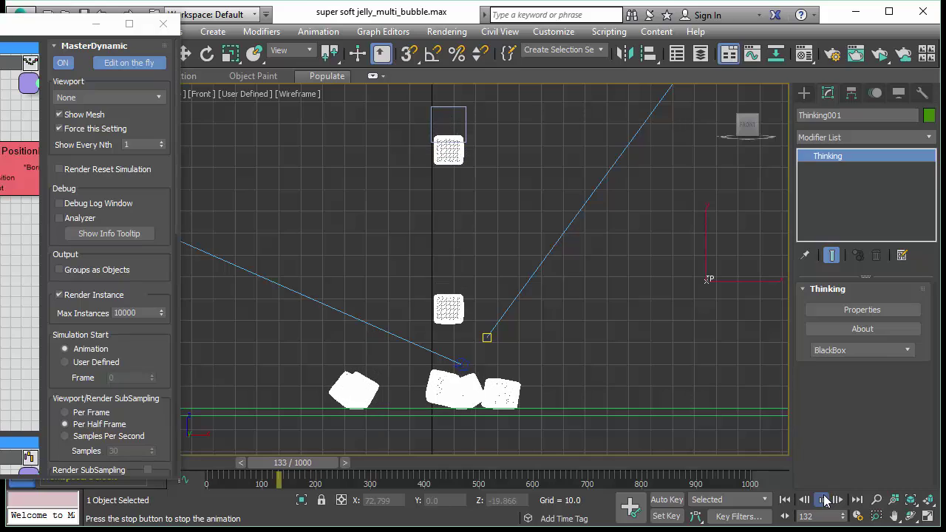
click(823, 500)
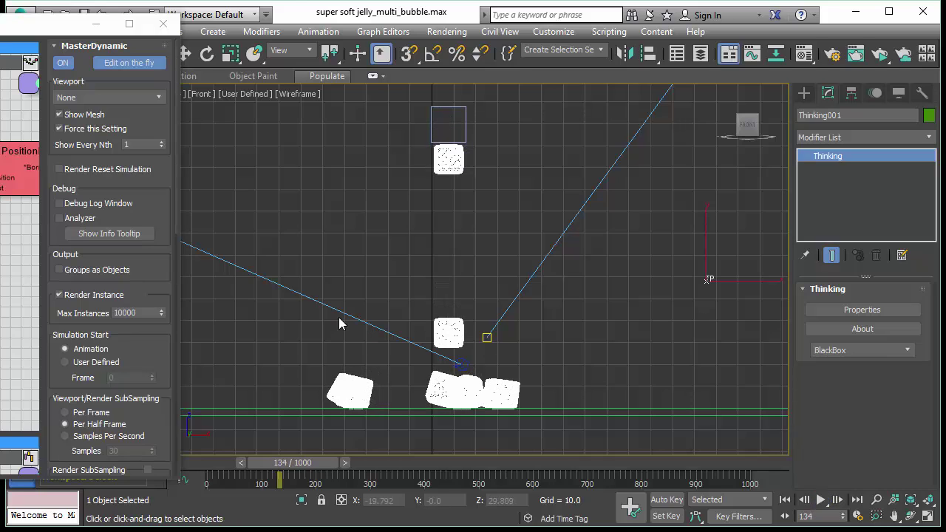
click(928, 519)
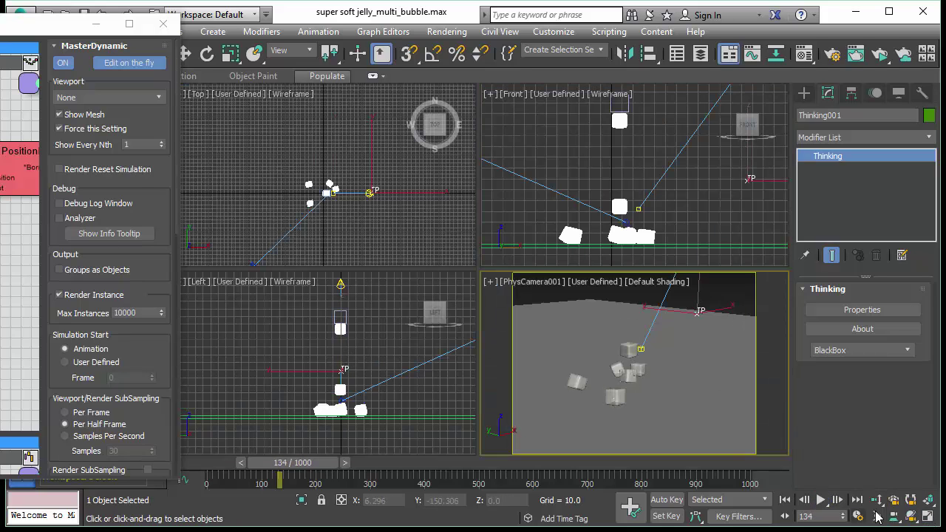
click(930, 518)
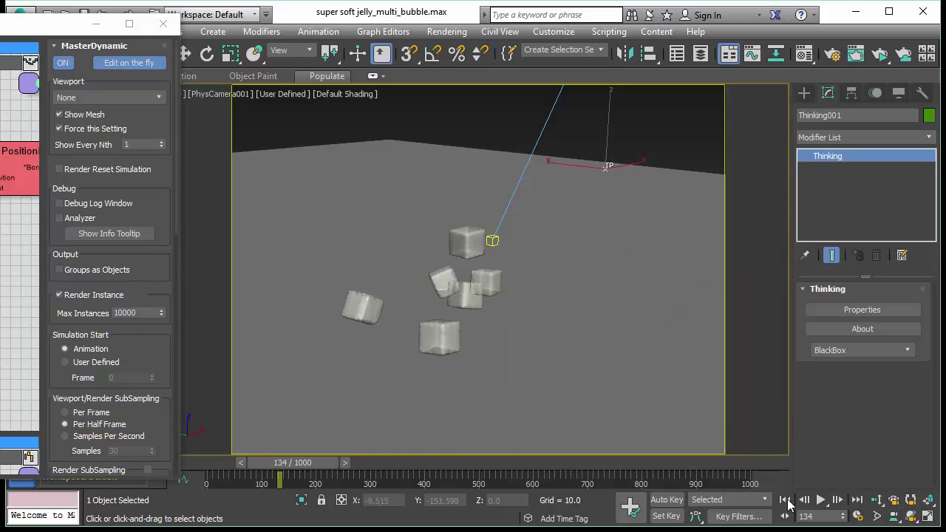
click(785, 500)
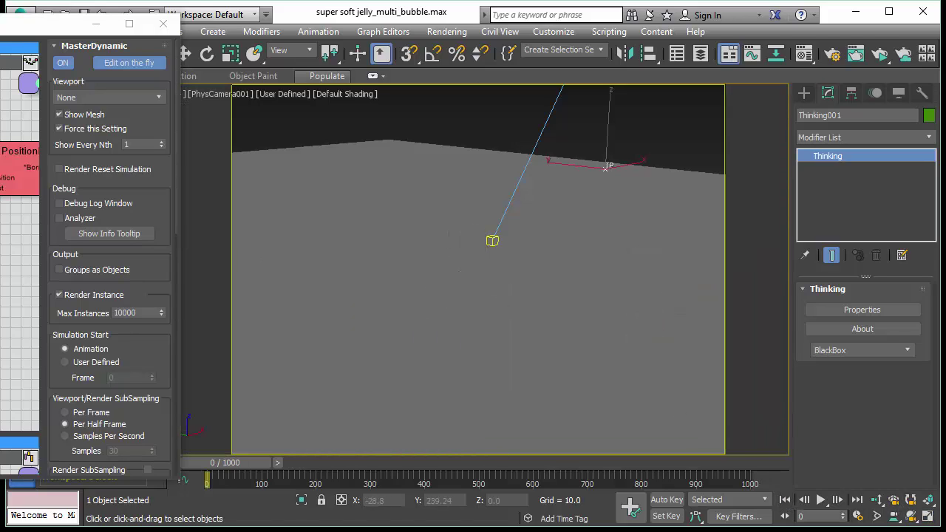
drag(0, 25, 357, 35)
Step: Show the sim group again and review the FlowGroup node's viscoelastic parameters
click(95, 273)
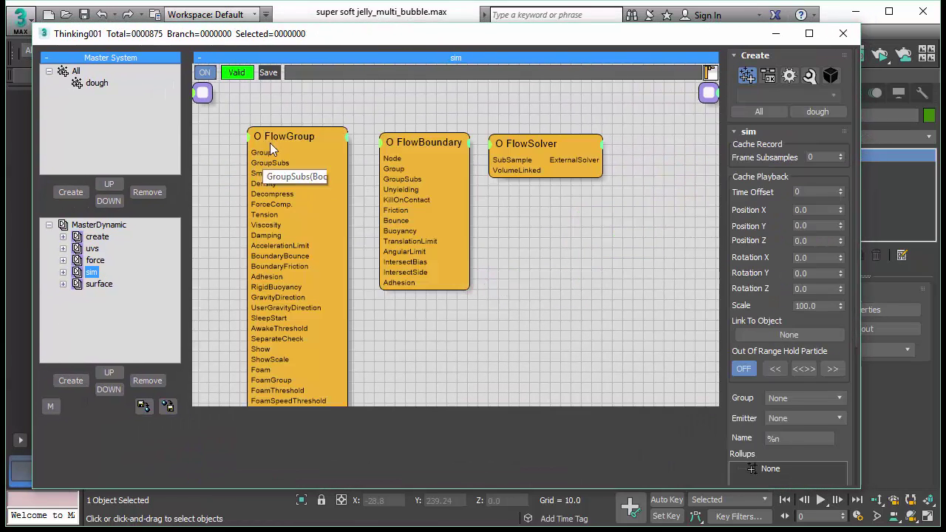
mouse_move(274, 148)
mouse_down()
mouse_move(836, 200)
mouse_move(751, 208)
mouse_move(751, 240)
mouse_move(814, 240)
mouse_move(858, 209)
mouse_move(851, 218)
mouse_up()
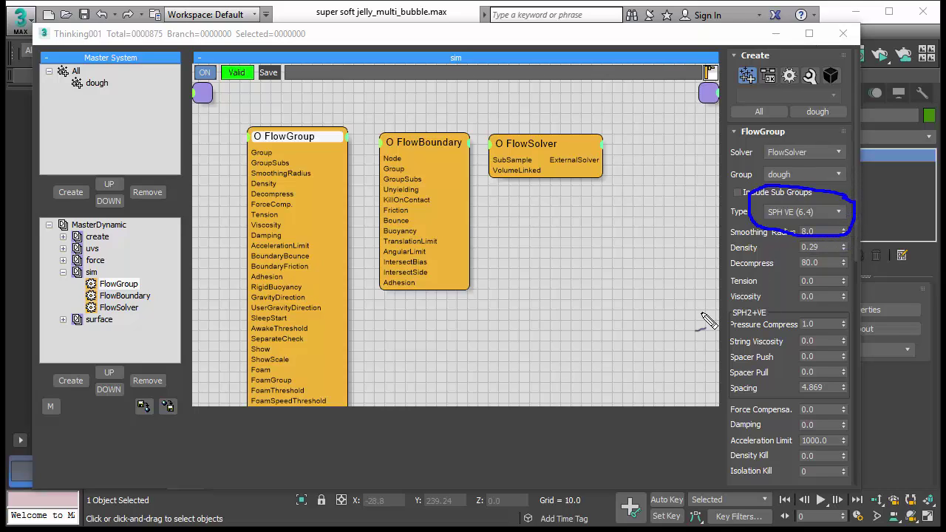
key(e)
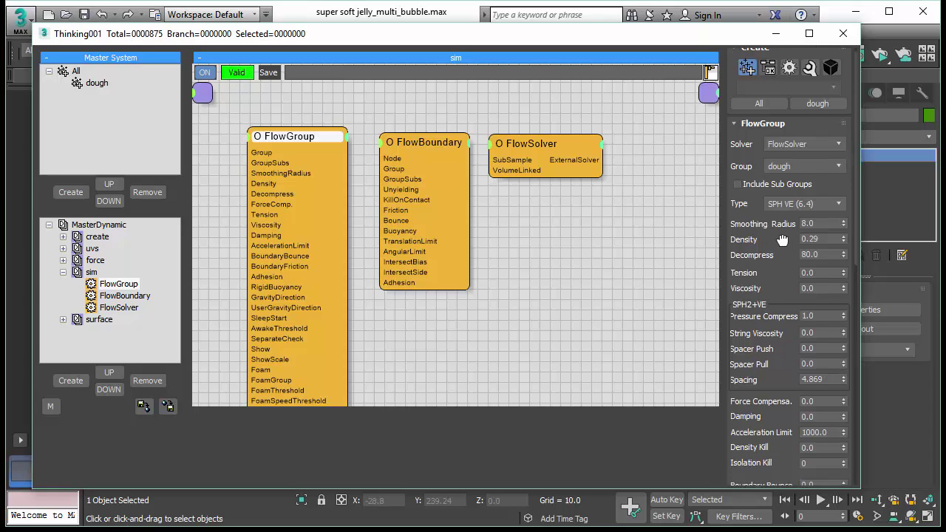
drag(782, 255, 762, 196)
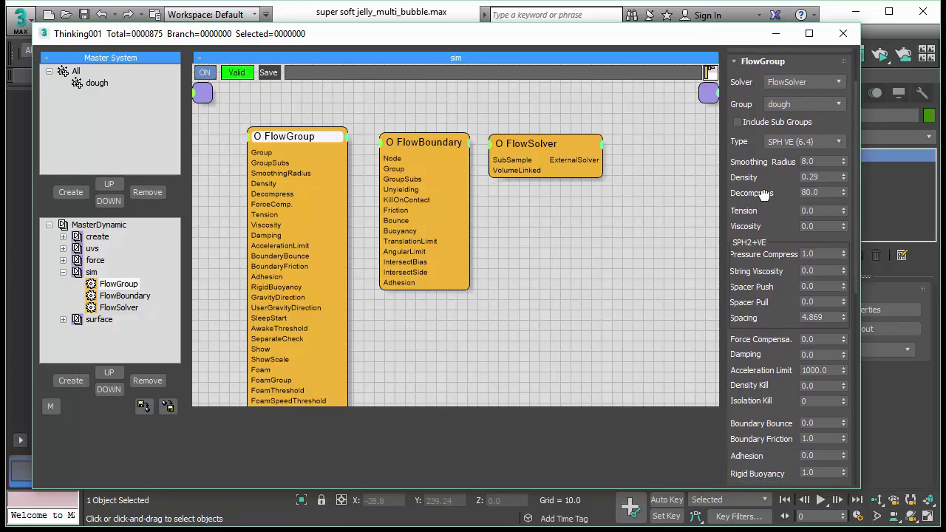
scroll(769, 211, down, 5)
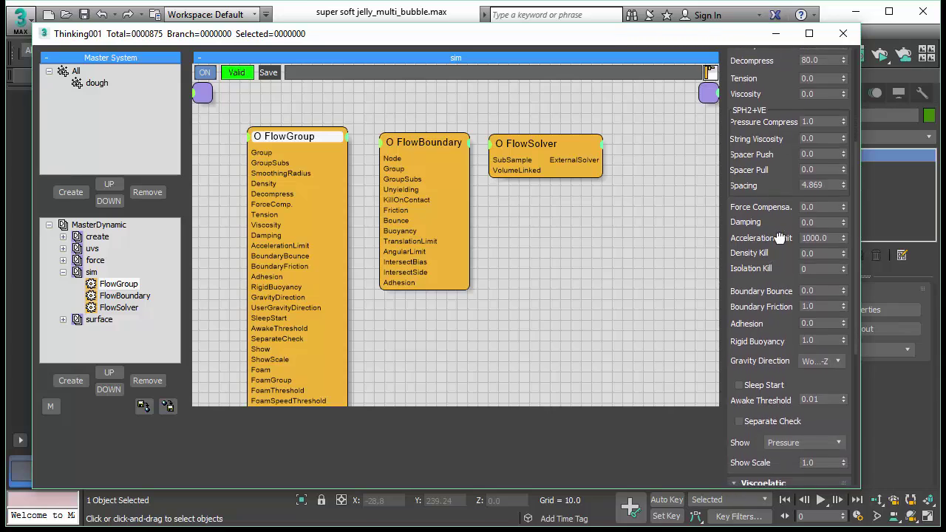
scroll(779, 235, down, 9)
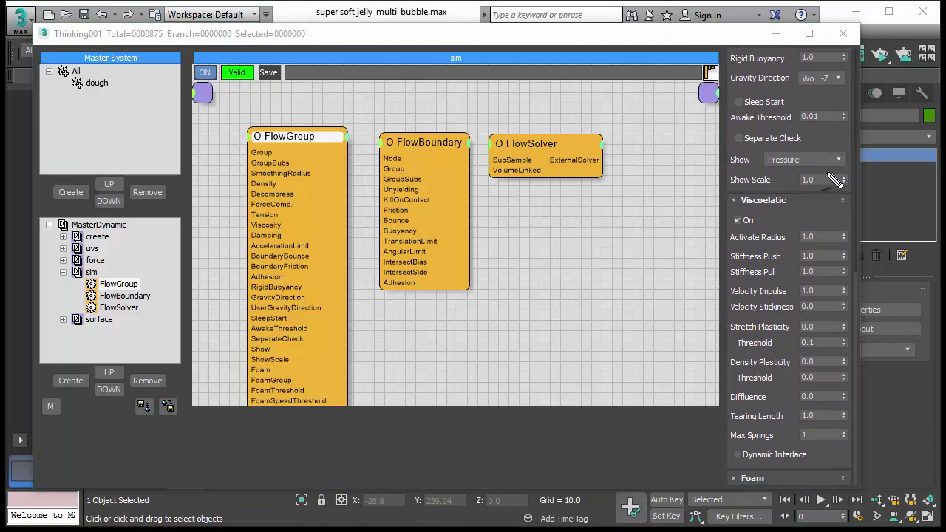
mouse_move(828, 173)
mouse_down()
mouse_move(671, 332)
mouse_move(842, 475)
mouse_move(852, 242)
mouse_move(776, 180)
mouse_up()
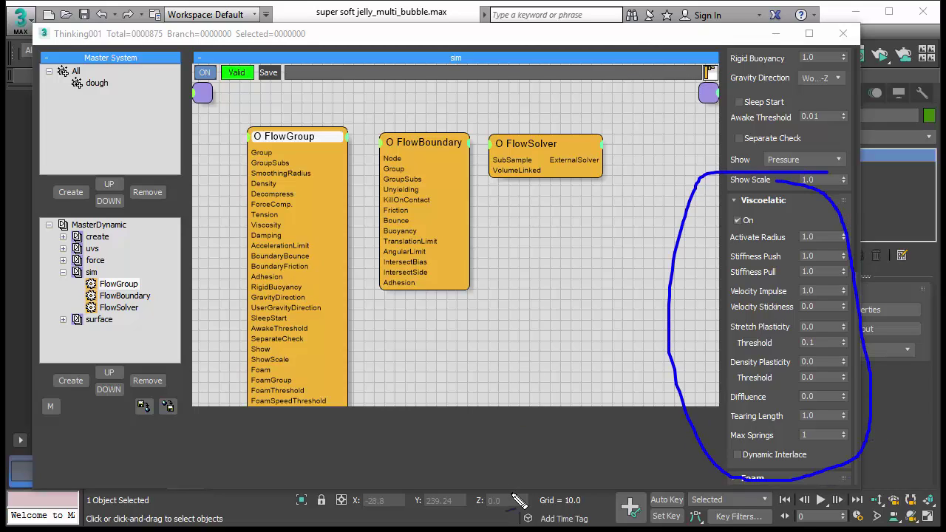
key(Escape)
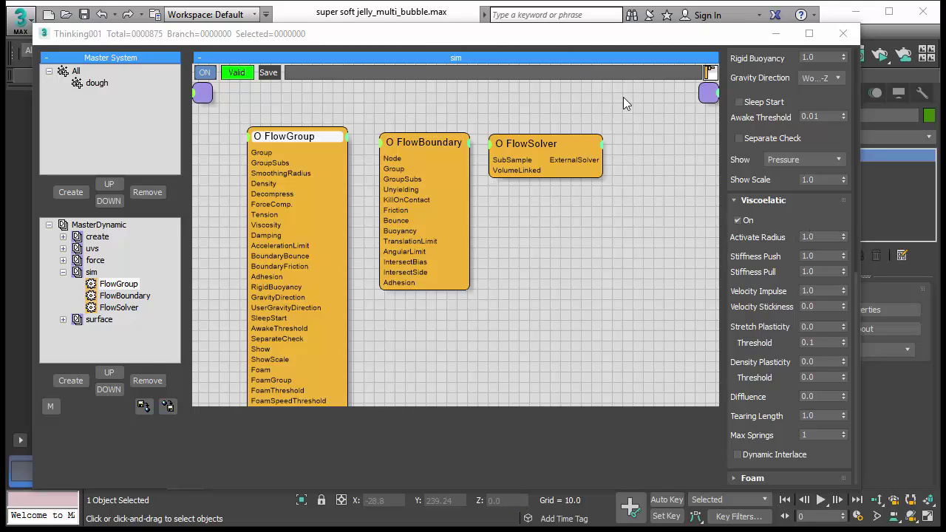
Step: Move the Thinking window aside and play the jelly drop with default viscoelastic settings
drag(589, 43, 0, 30)
click(785, 500)
click(822, 501)
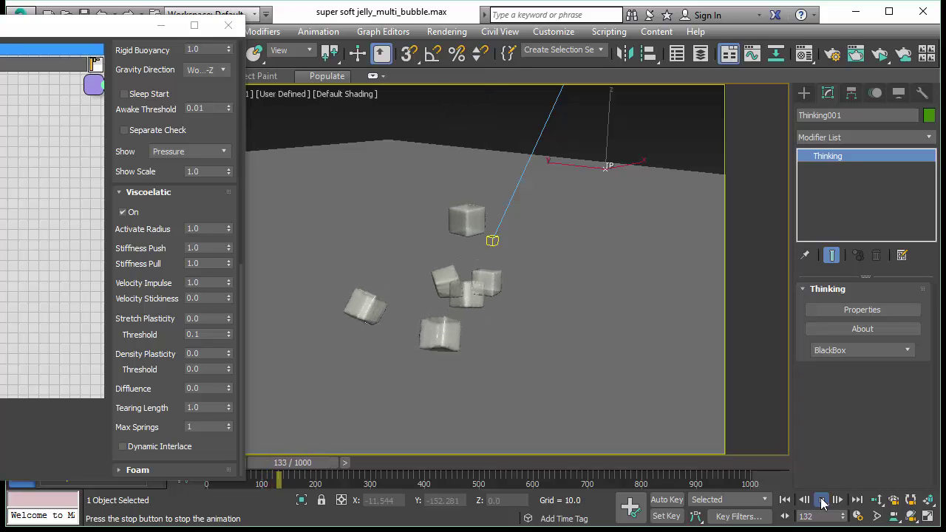
Step: Stop at frame 141, rewind, and set Stiffness Push and Stiffness Pull to 0.2
click(821, 500)
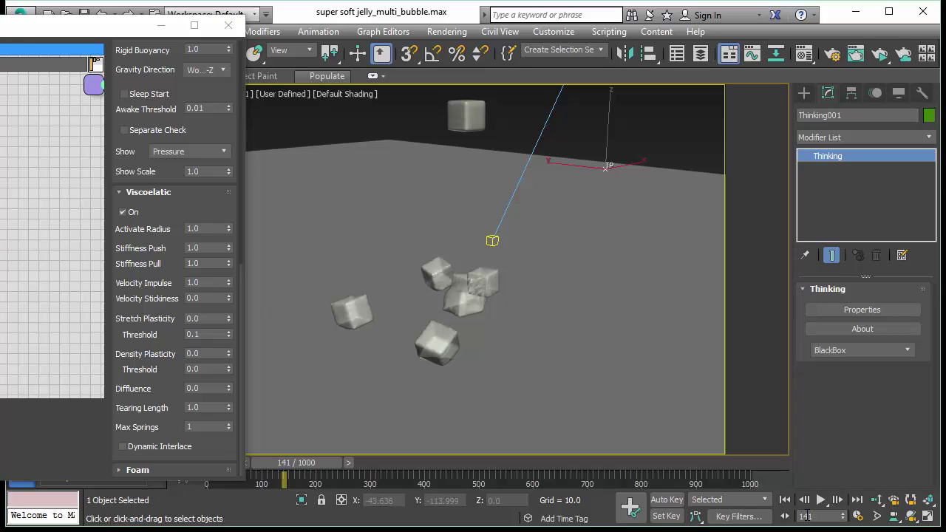
click(785, 500)
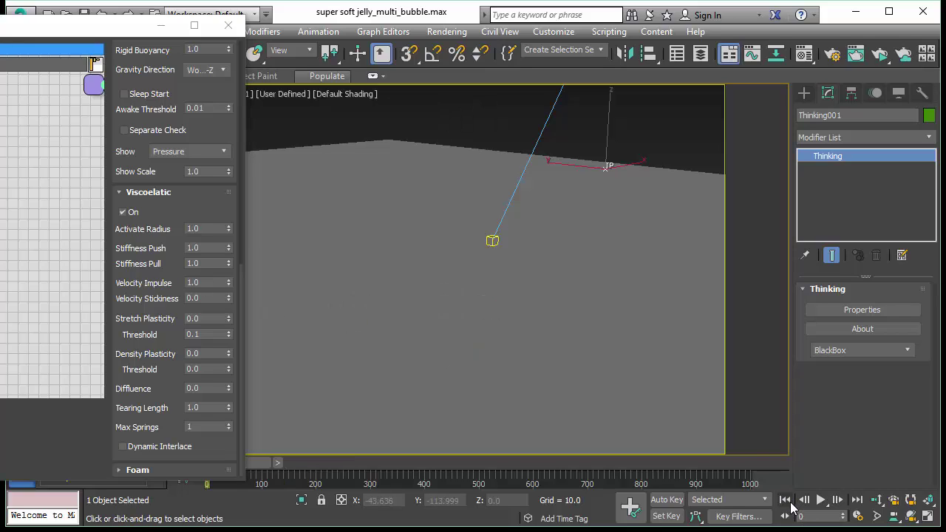
click(192, 247)
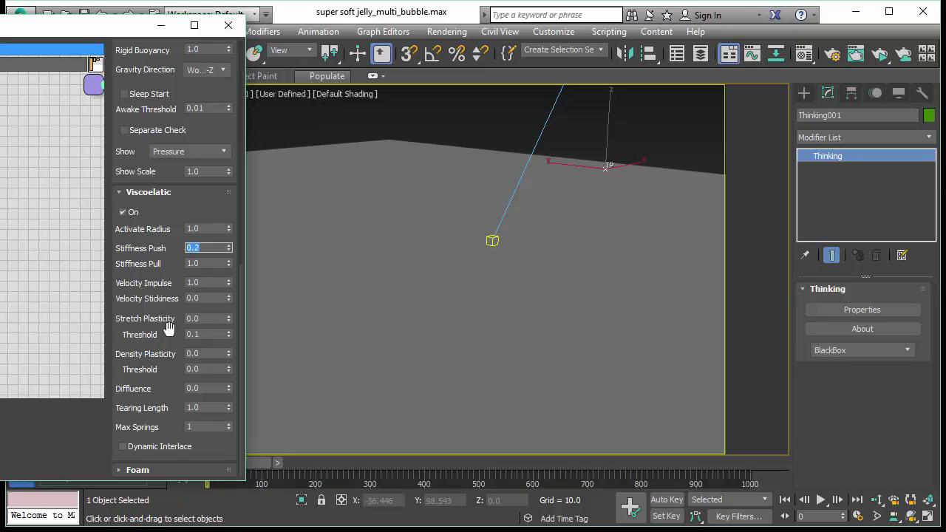
key(Tab)
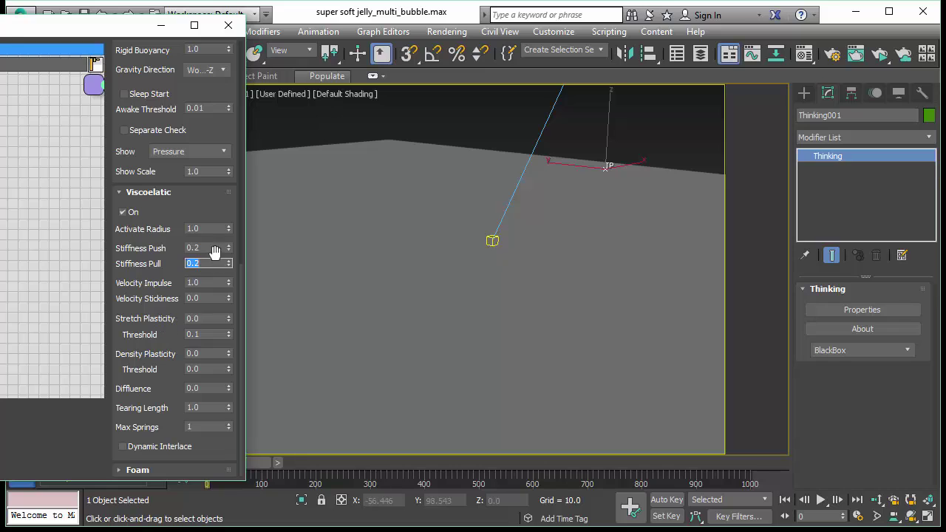
click(801, 501)
Step: Play the softer jelly to frame 140, then set Stiffness Push back to 1.0
click(822, 500)
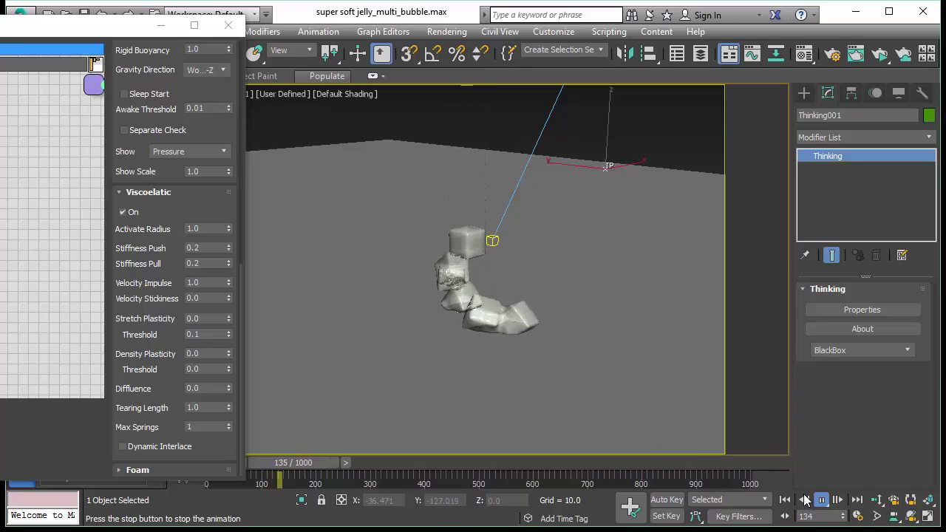
click(825, 504)
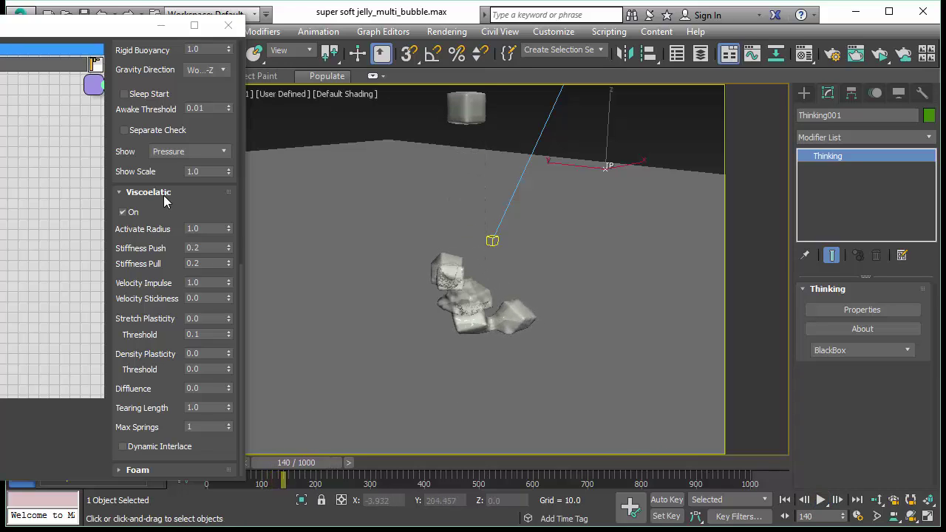
click(217, 248)
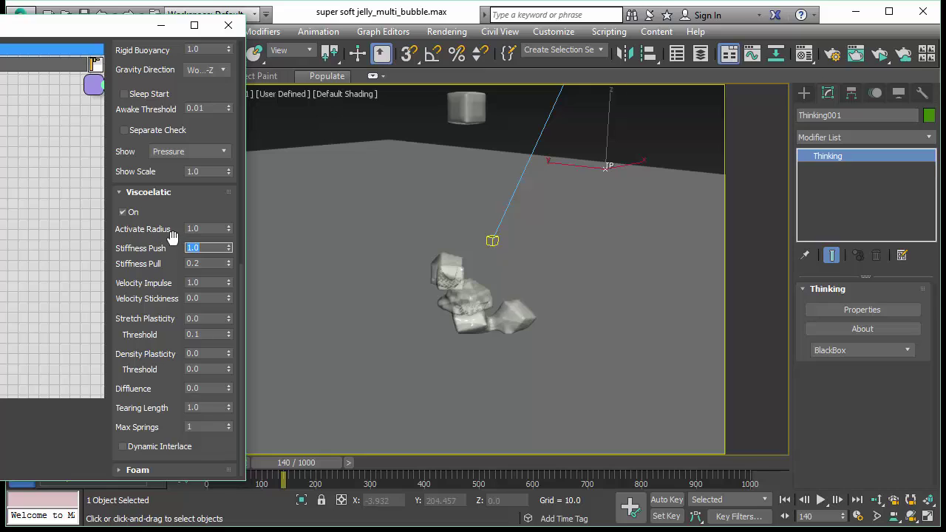
Step: Replay the drop to frame 135, set Stiffness Pull to 1.0, and rewind to frame 0
click(804, 501)
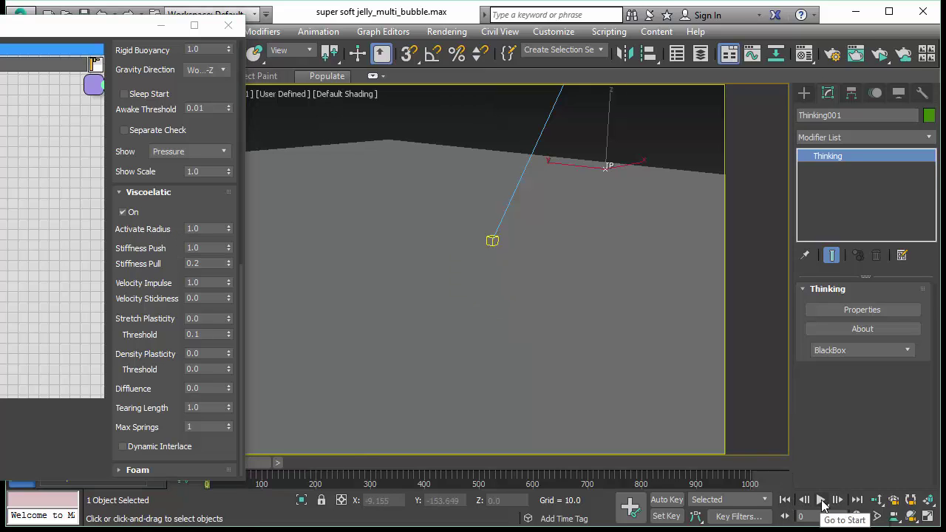
click(822, 501)
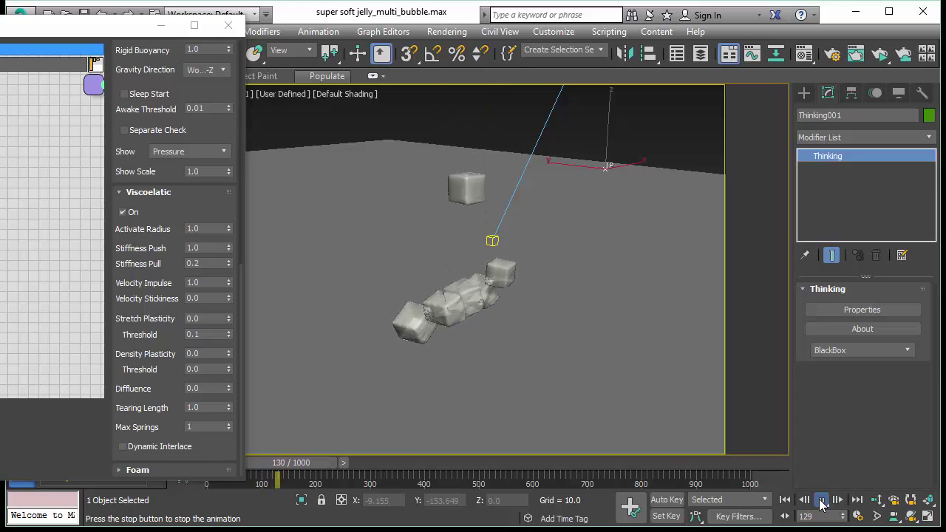
click(820, 499)
double_click(203, 266)
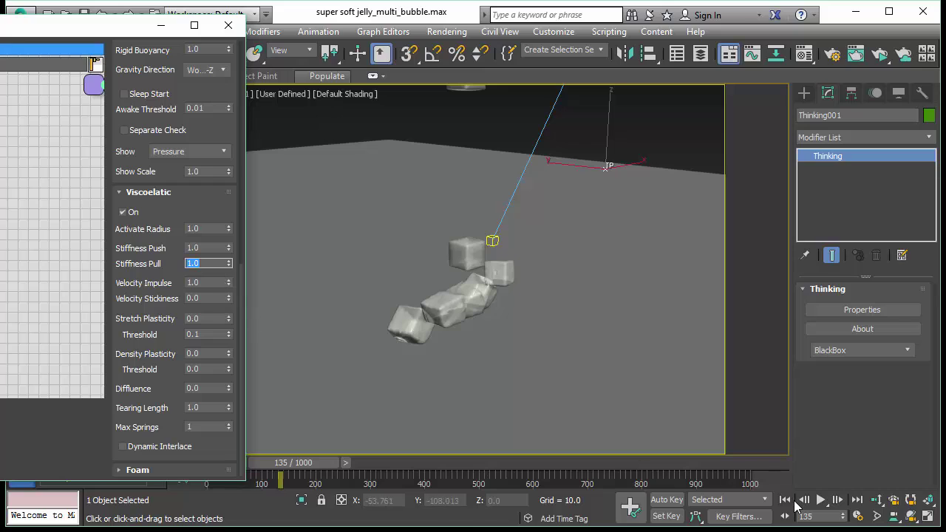
click(793, 501)
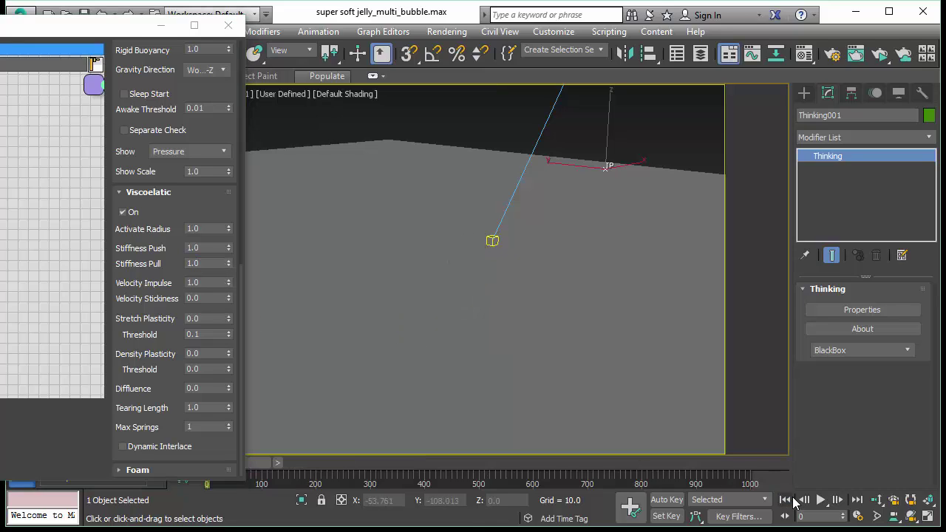
Step: Set Velocity Stickiness to 1.0 and play the drop to watch the cubes cling
click(214, 298)
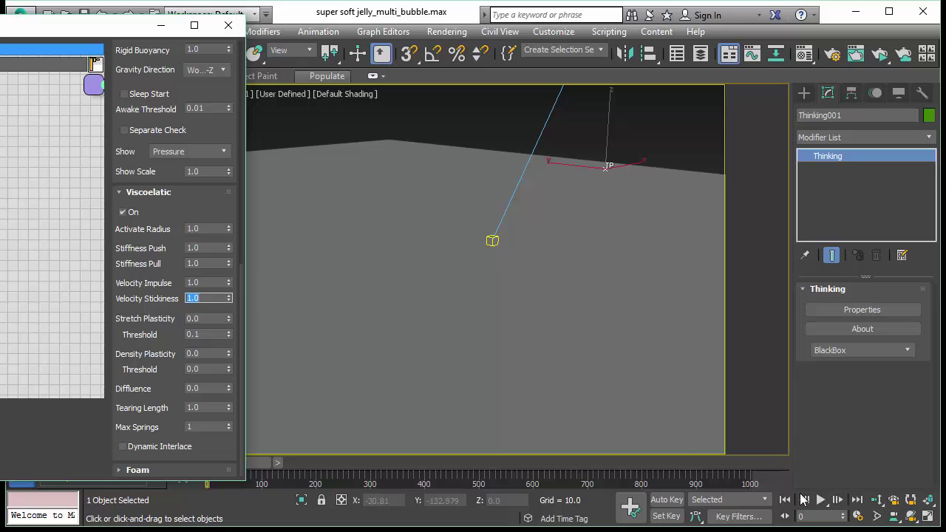
click(822, 500)
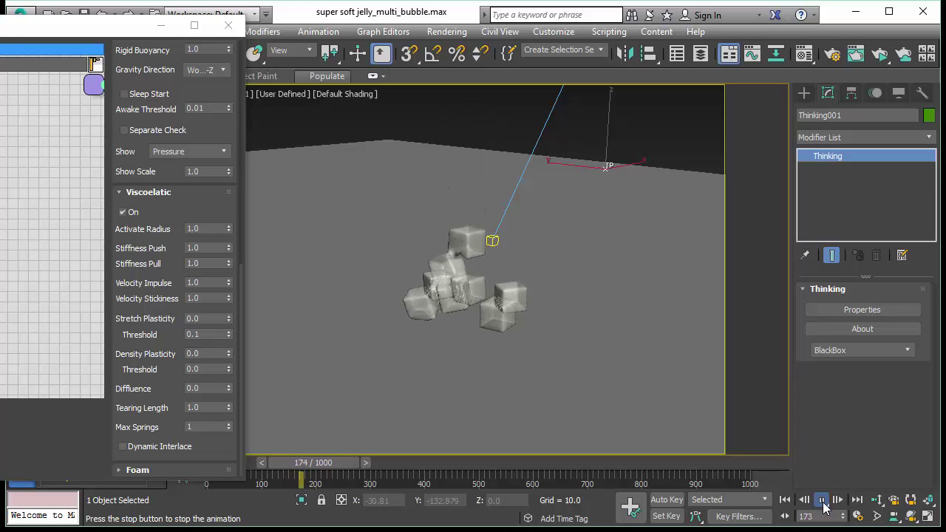
click(824, 503)
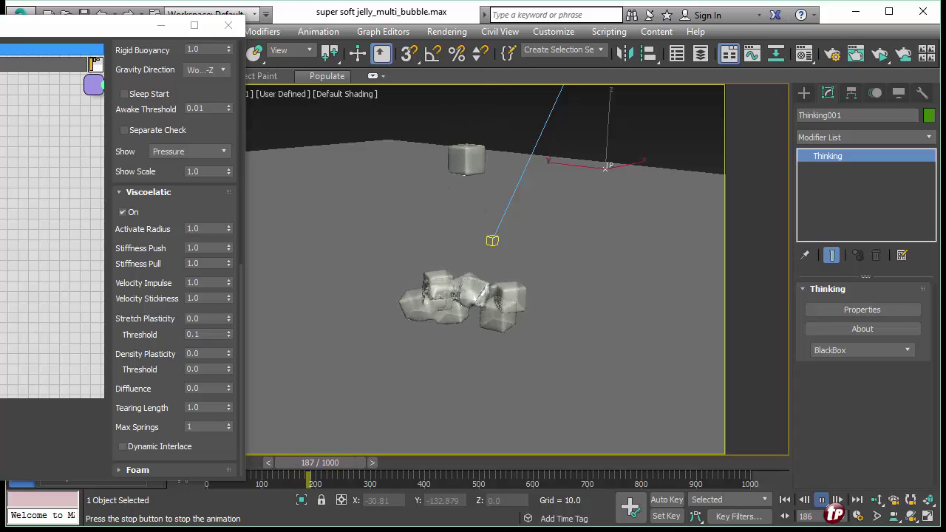
Step: Reset Velocity Stickiness to 0.0, replay the drop to frame 103, and rewind
click(205, 298)
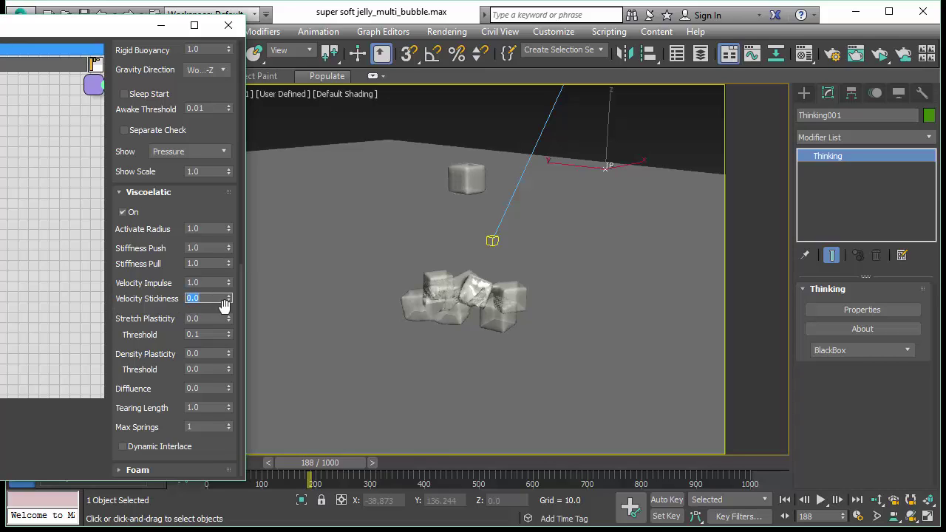
click(788, 501)
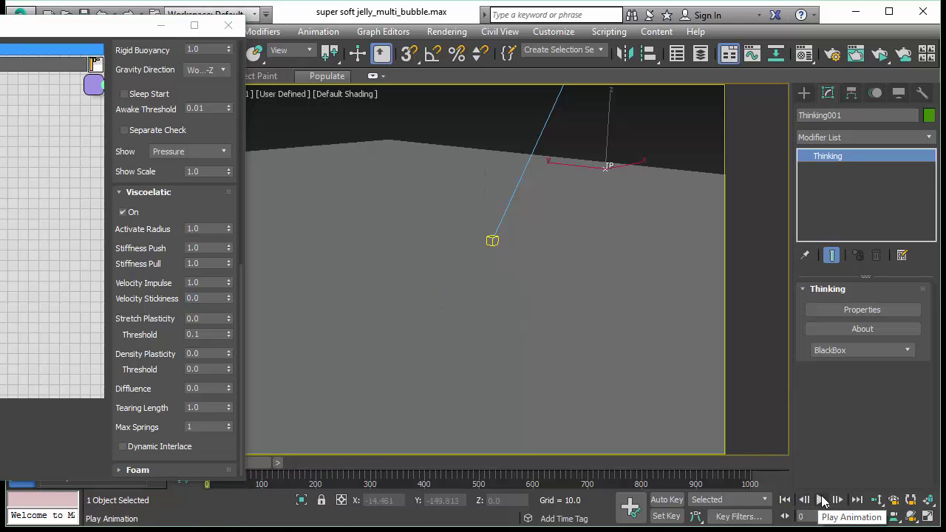
click(822, 501)
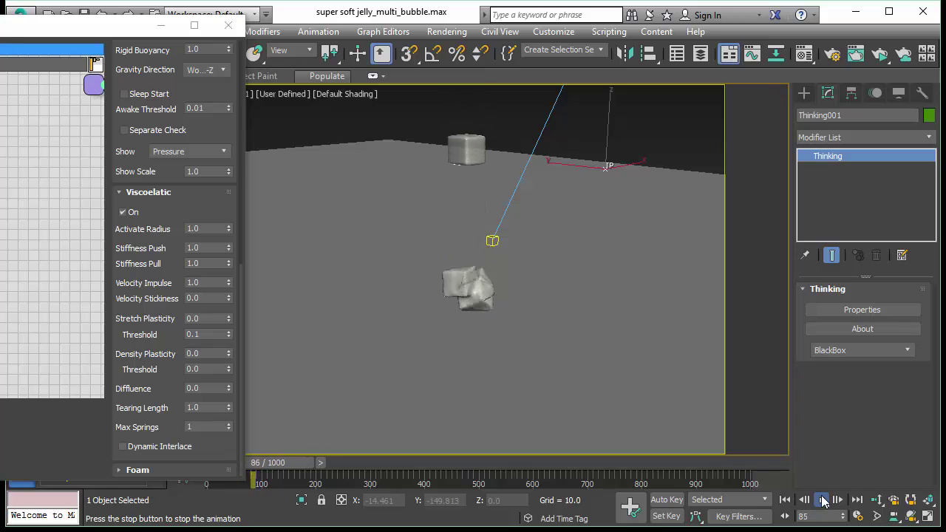
click(822, 500)
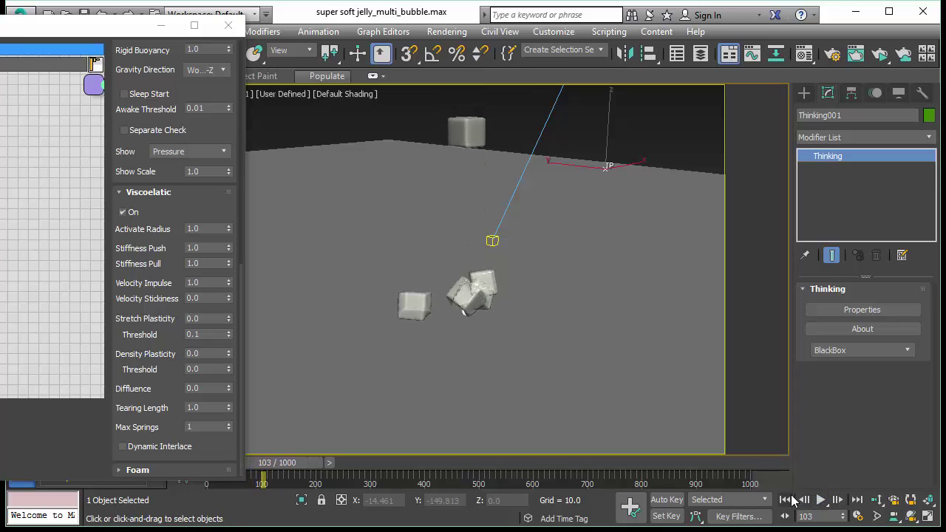
click(785, 500)
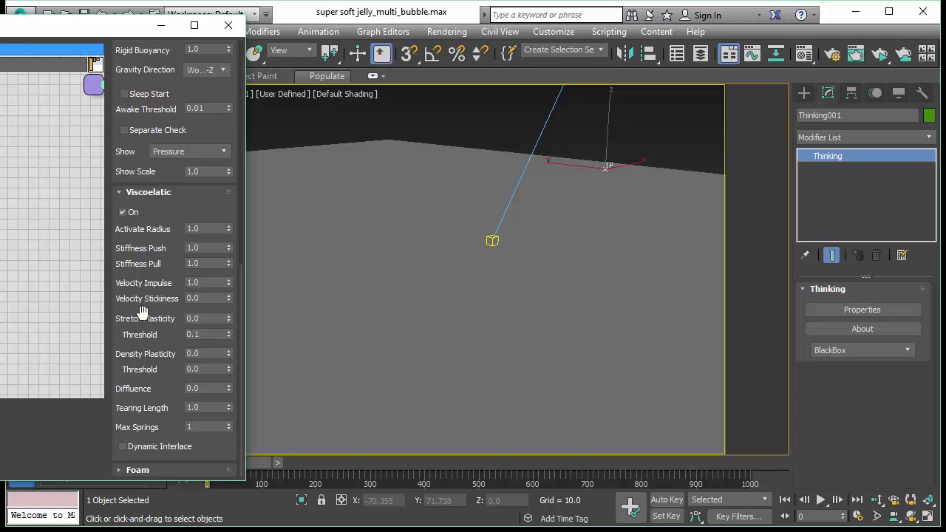
Step: Set Stretch Plasticity to 1.0 and play the drop to frame 175
click(209, 318)
click(820, 500)
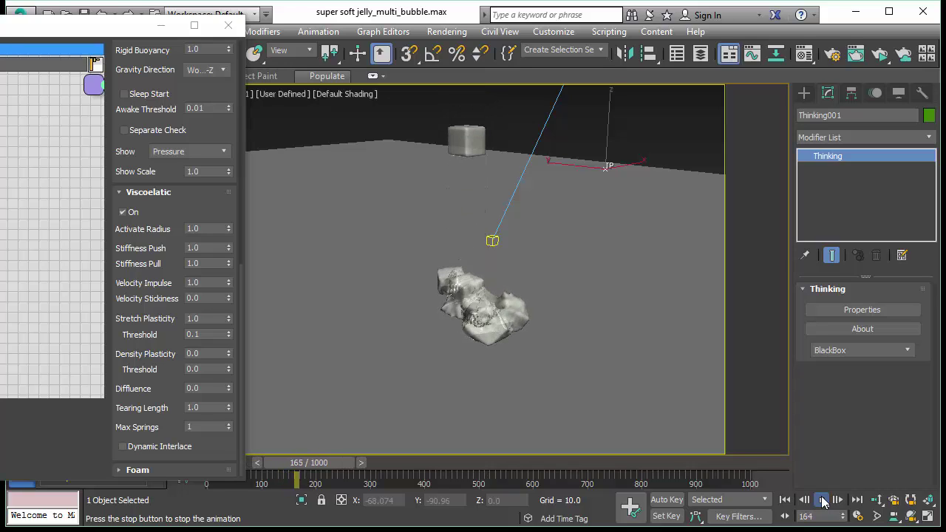
click(823, 501)
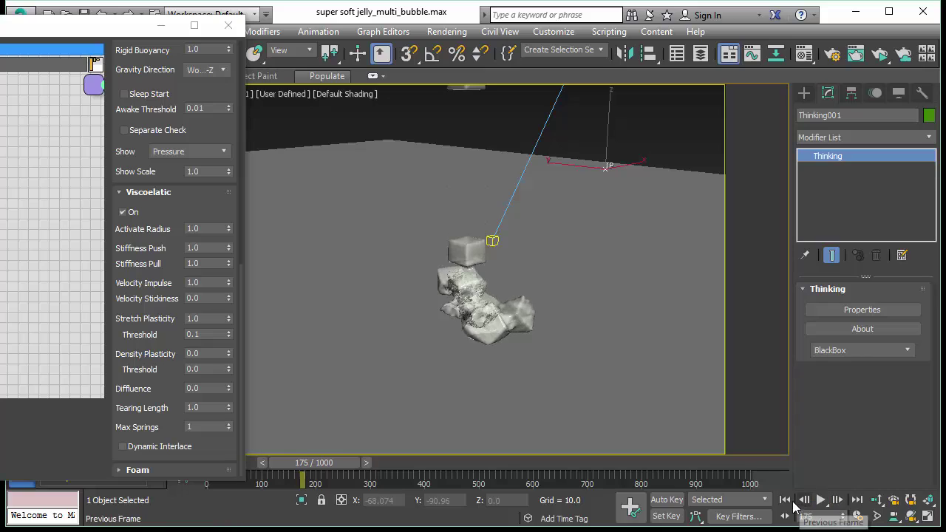
Step: Rewind, set the Stretch Plasticity Threshold to 0.6, and replay the drop
click(785, 500)
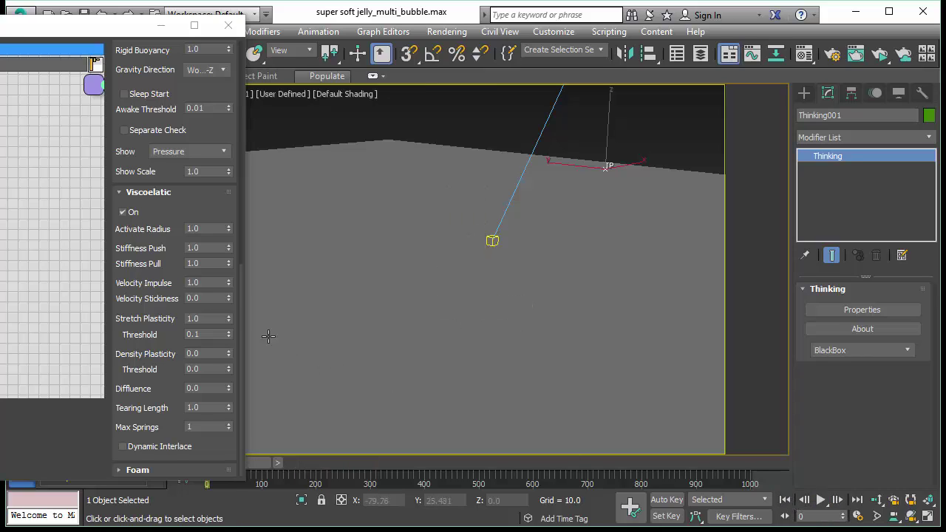
click(211, 334)
click(822, 500)
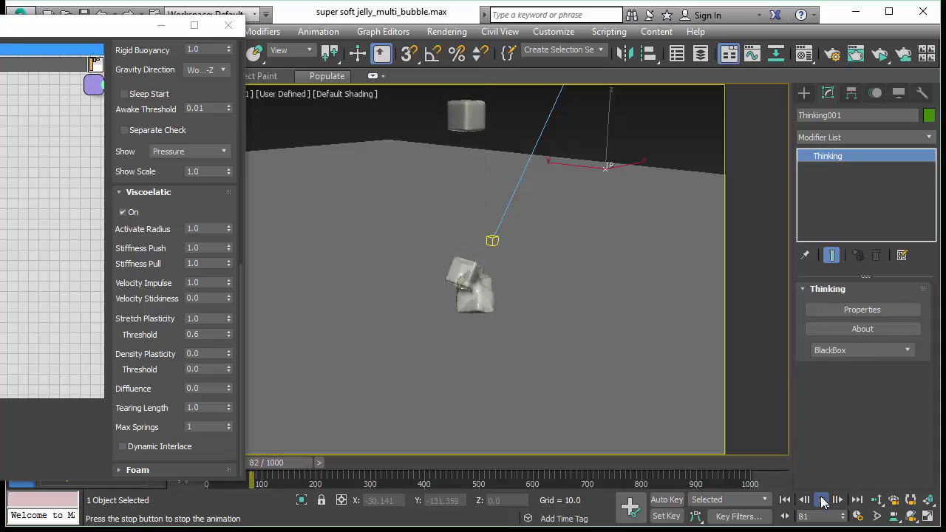
Step: Stop at frame 95, rewind, set the Threshold to 0.01, and replay to inspect the squashed jelly
click(822, 500)
click(785, 501)
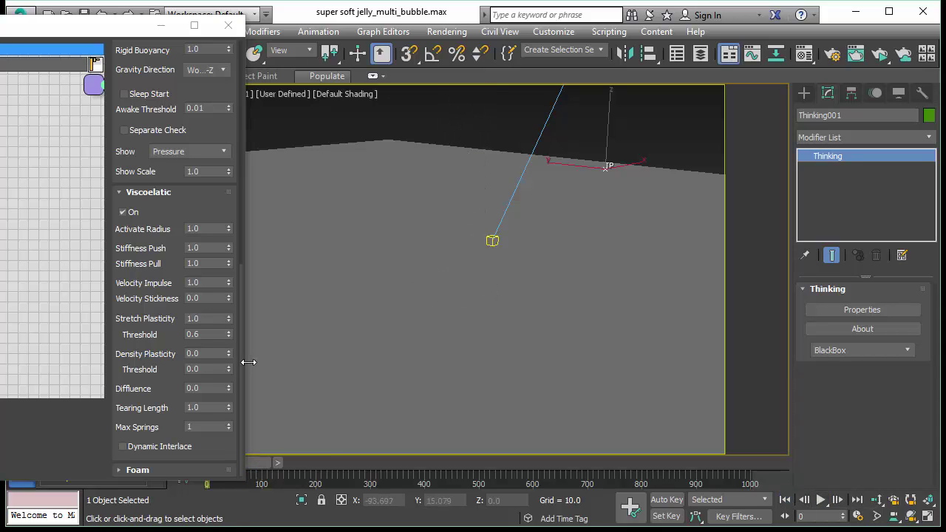
click(206, 335)
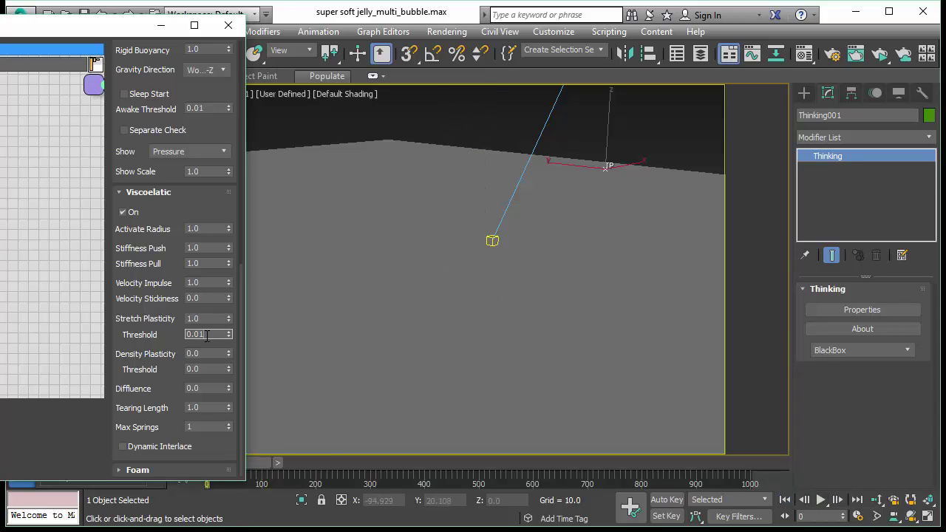
click(817, 502)
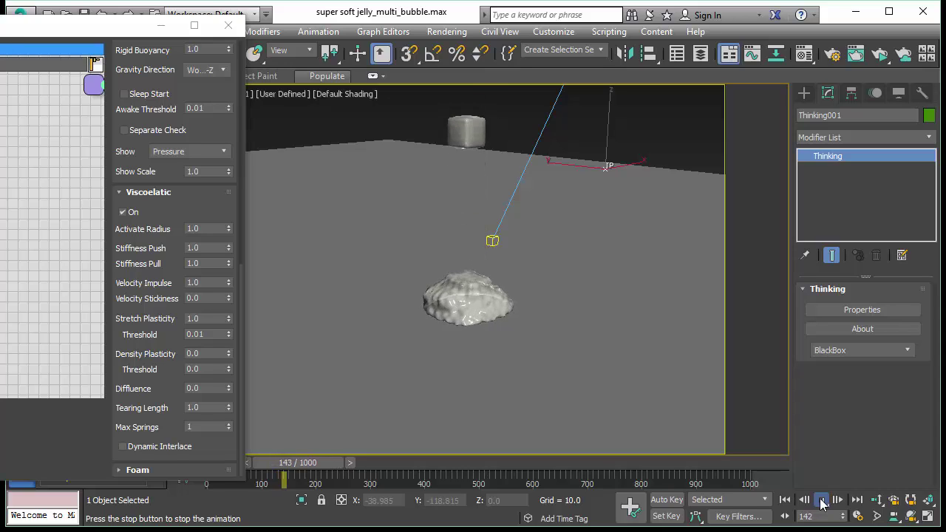
click(821, 501)
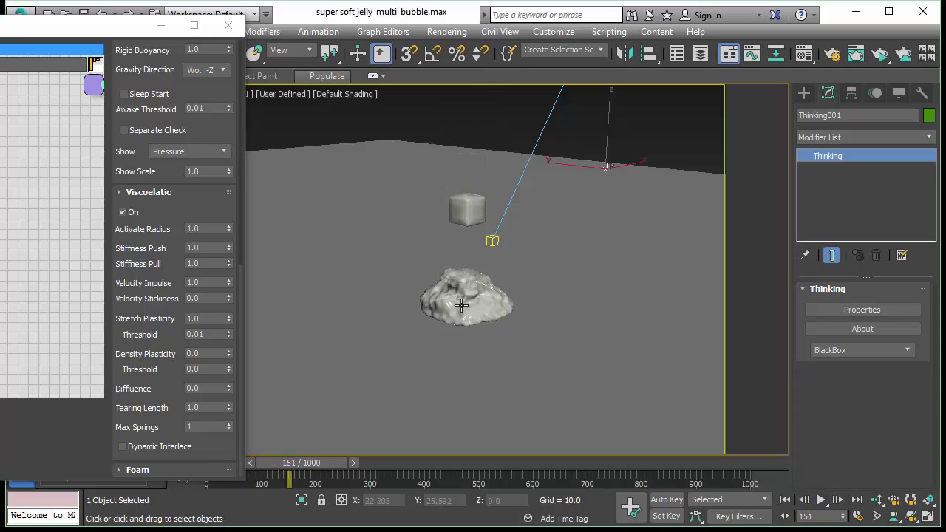
Step: Reset Stretch Plasticity to 0.0 and replay the drop to frame 75
right_click(228, 318)
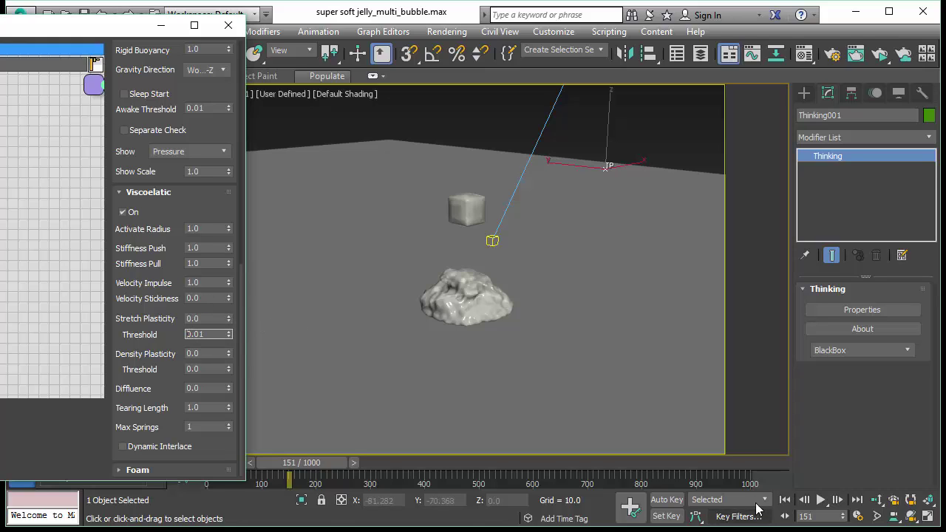
click(785, 499)
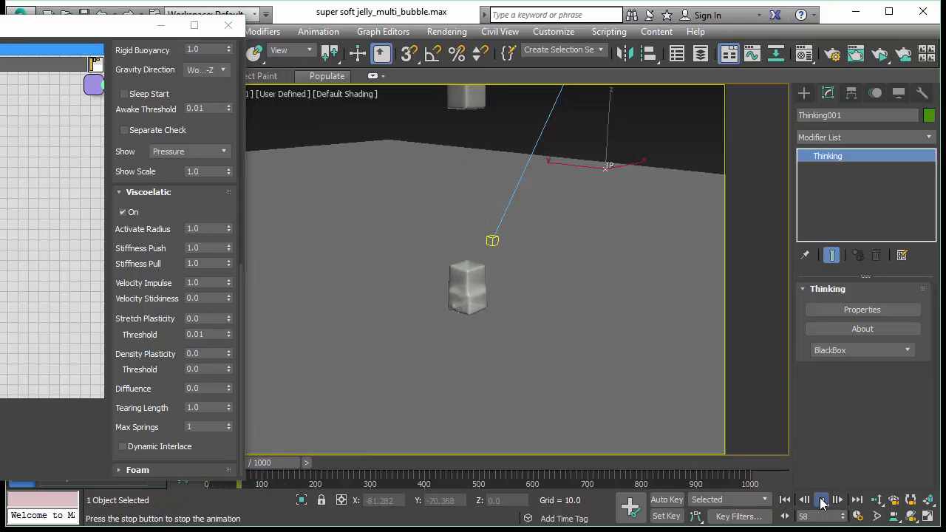
click(822, 501)
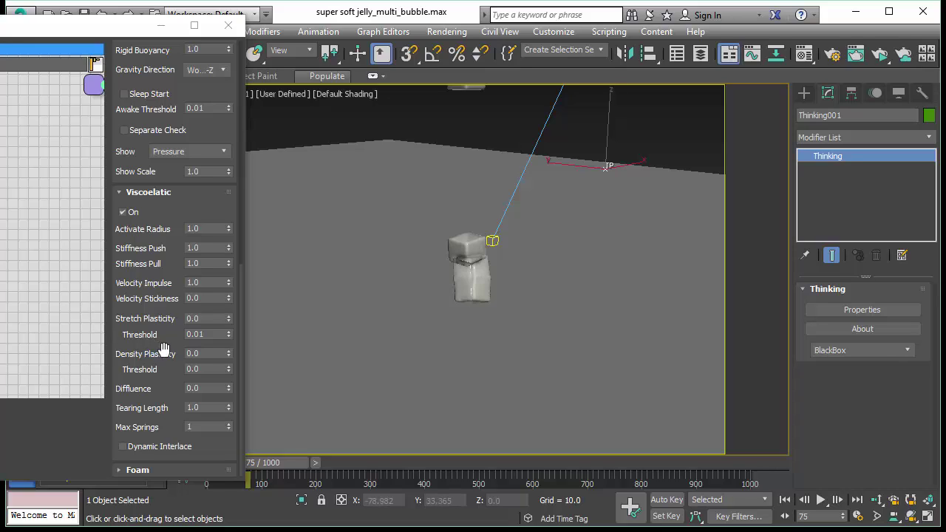
Step: Set Density Plasticity to 1.0 and play the drop to see the flattened jelly
double_click(213, 354)
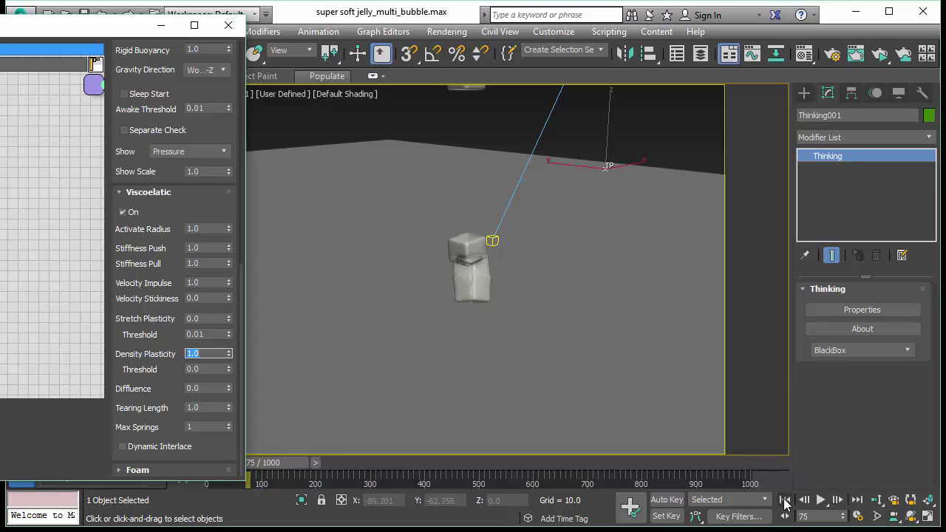
click(785, 503)
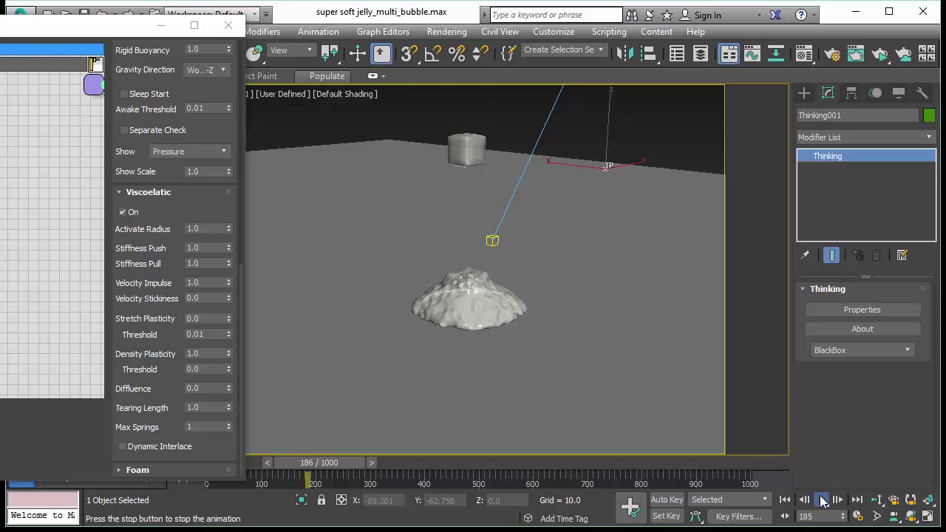
click(822, 499)
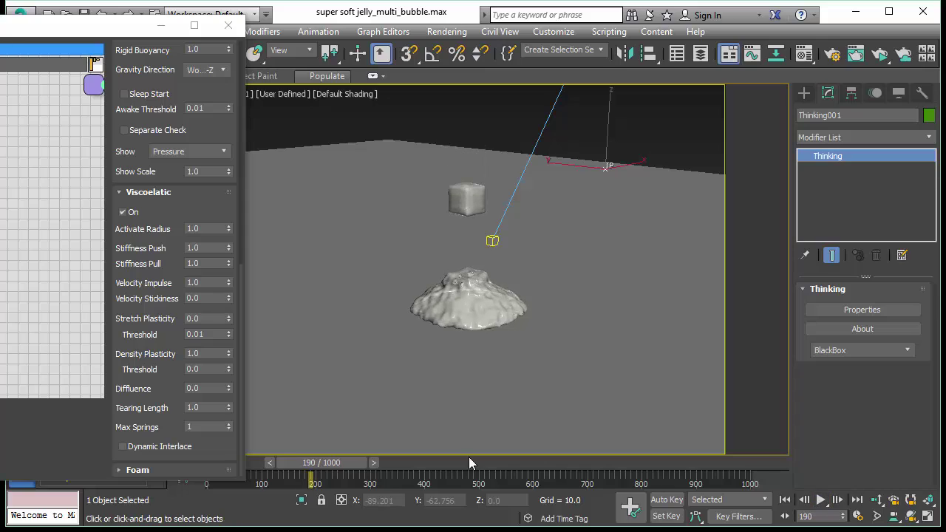
Step: Set the Density Plasticity Threshold to 0.4 and replay to frame 186, collapsing into one mound
click(215, 368)
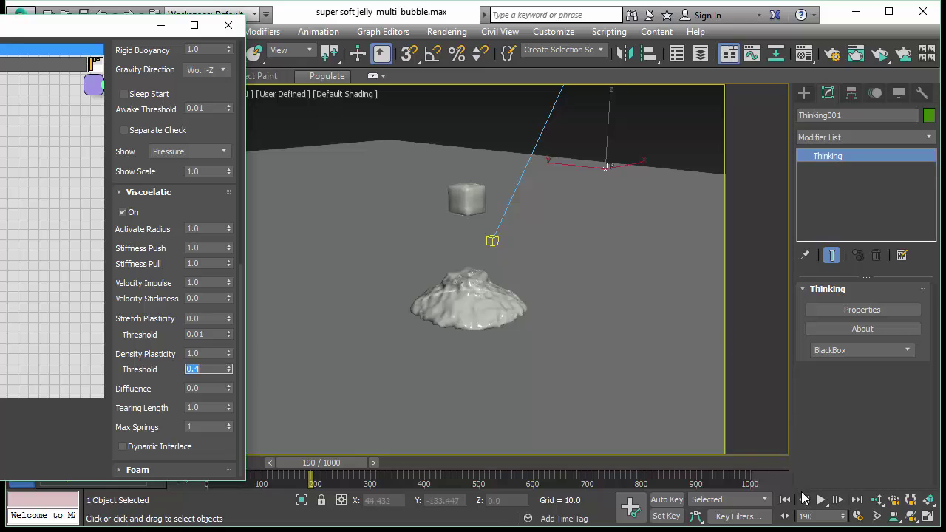
click(789, 502)
click(822, 500)
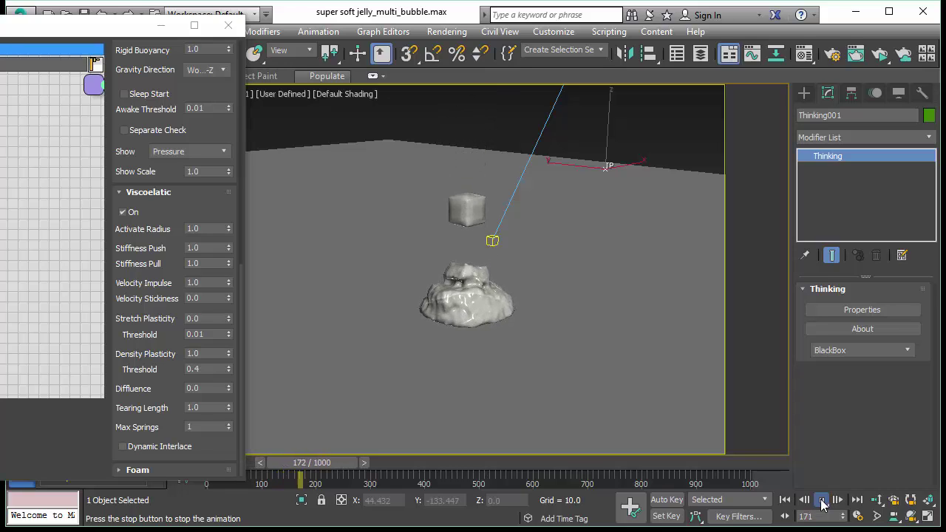
click(822, 505)
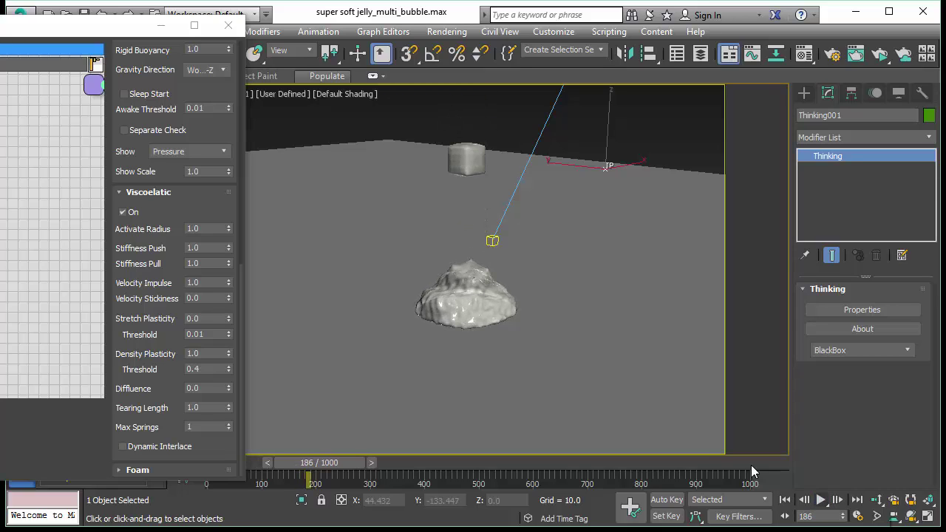
Step: Reset the Density Plasticity threshold to 0.0 and rewind the simulation to frame 0
right_click(229, 368)
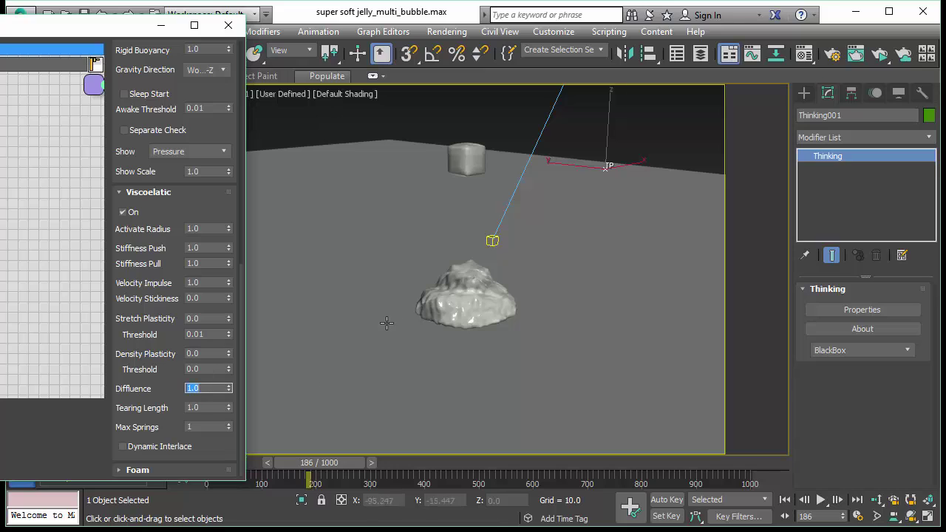
click(787, 500)
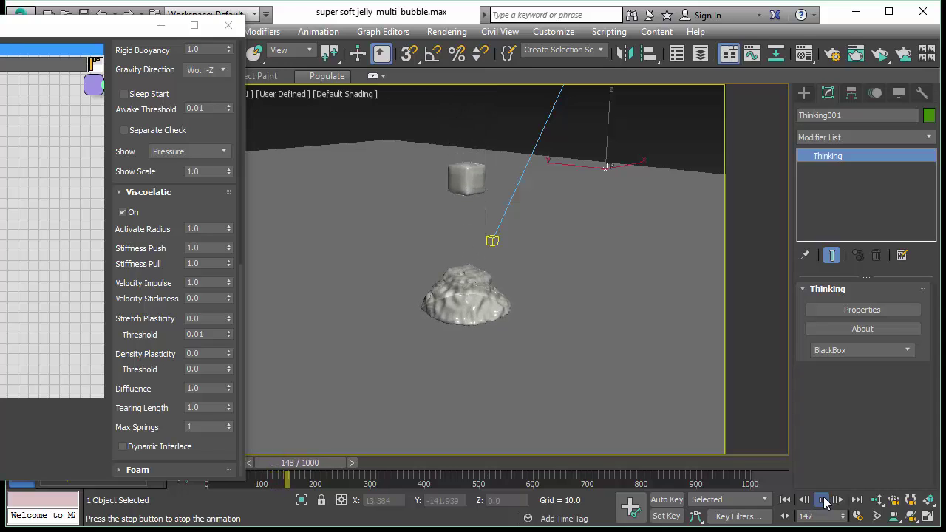
click(822, 500)
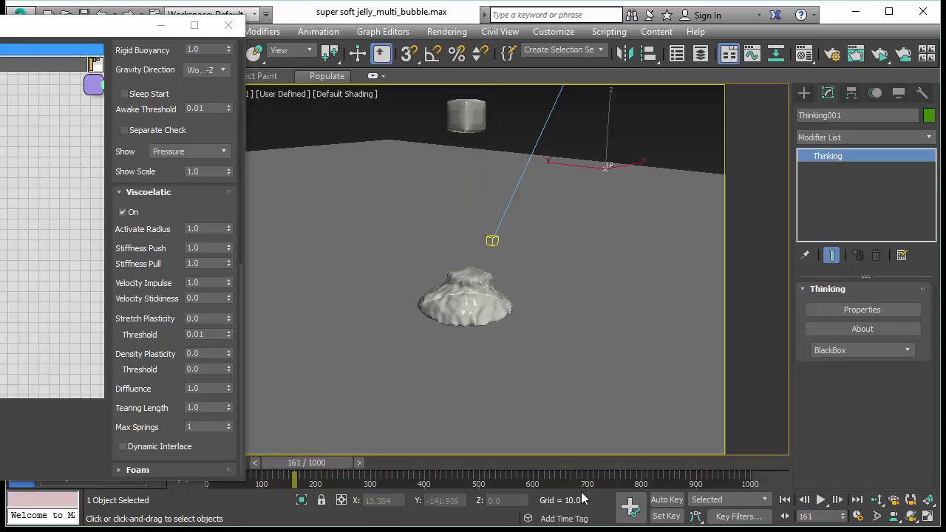
Step: Set Diffluence to 3.0 and replay the drop so the jelly spreads into a thin puddle
click(206, 389)
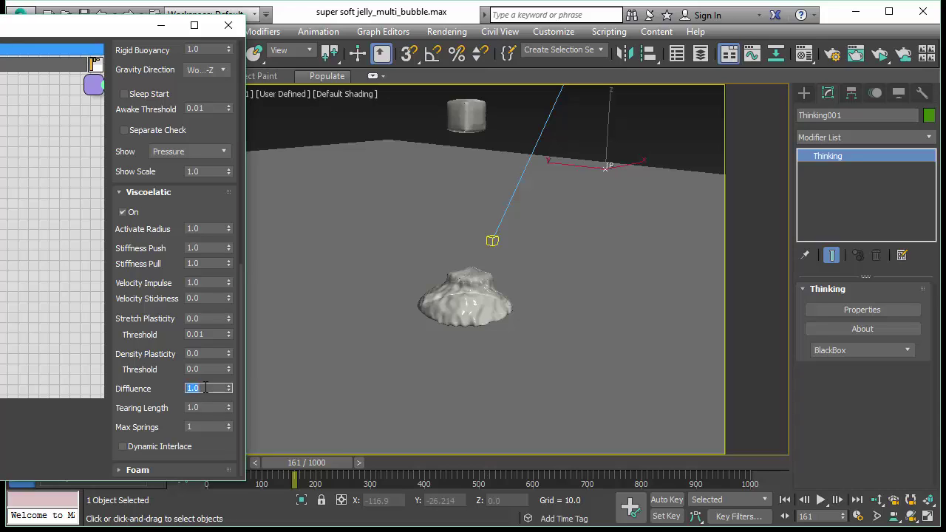
click(805, 501)
click(822, 501)
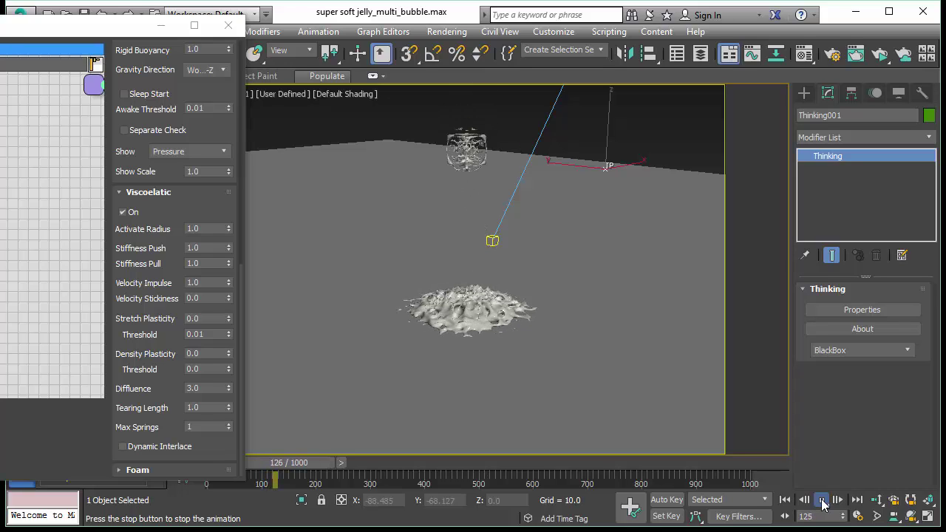
click(823, 504)
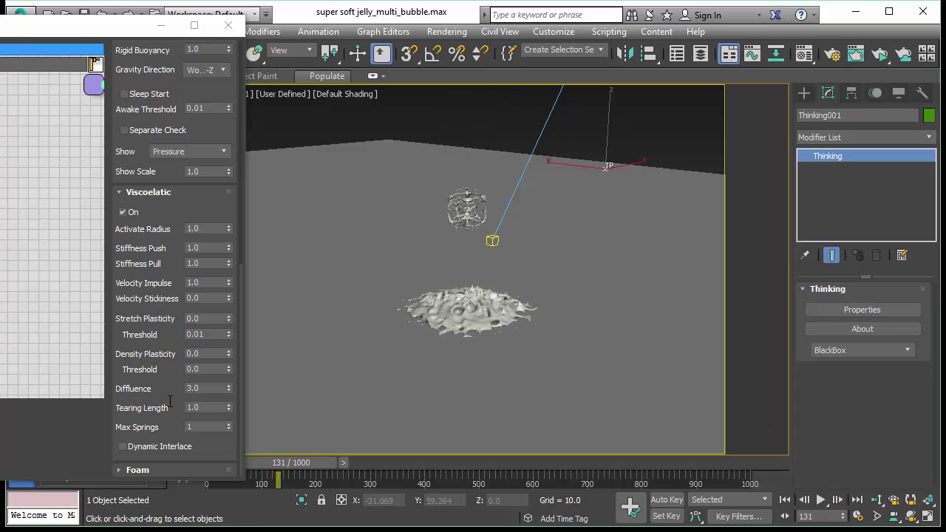
click(207, 389)
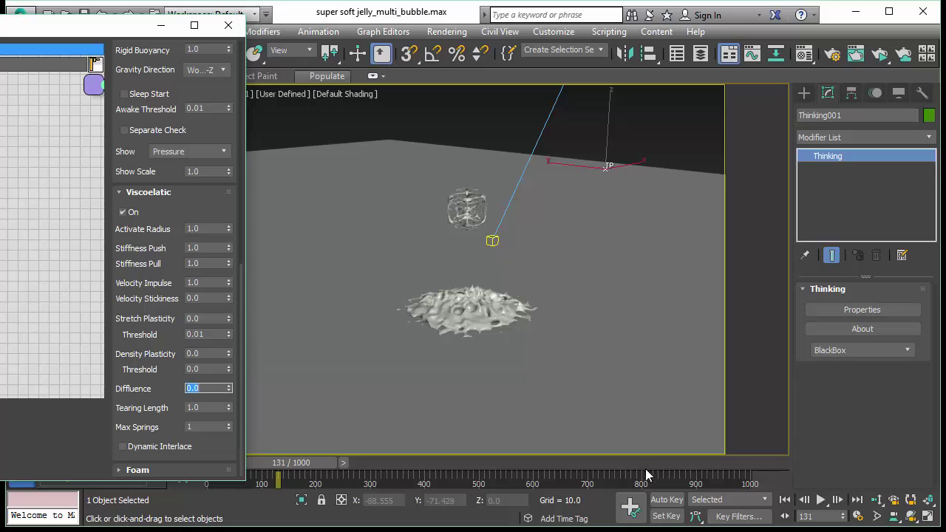
Step: Replay the drop with Diffluence back at 0.0, then rewind to frame 0
click(791, 500)
click(821, 500)
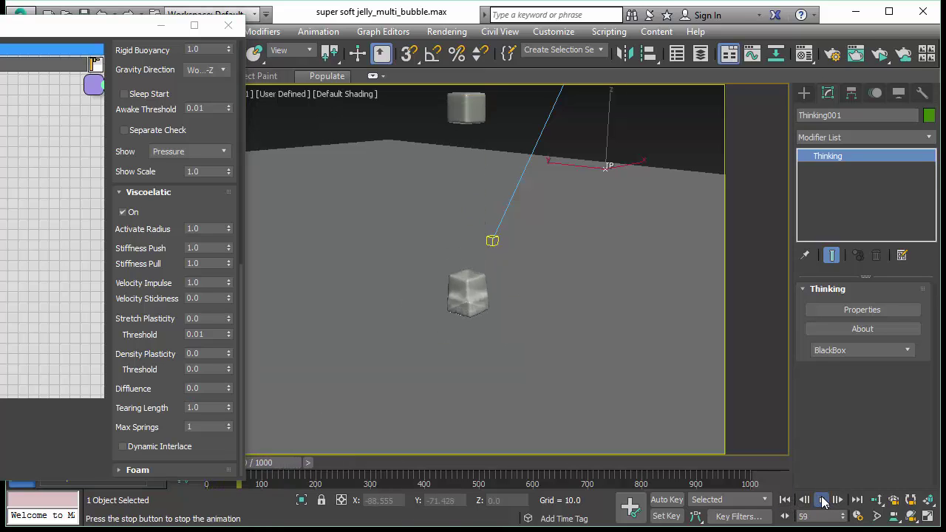
click(823, 500)
click(784, 500)
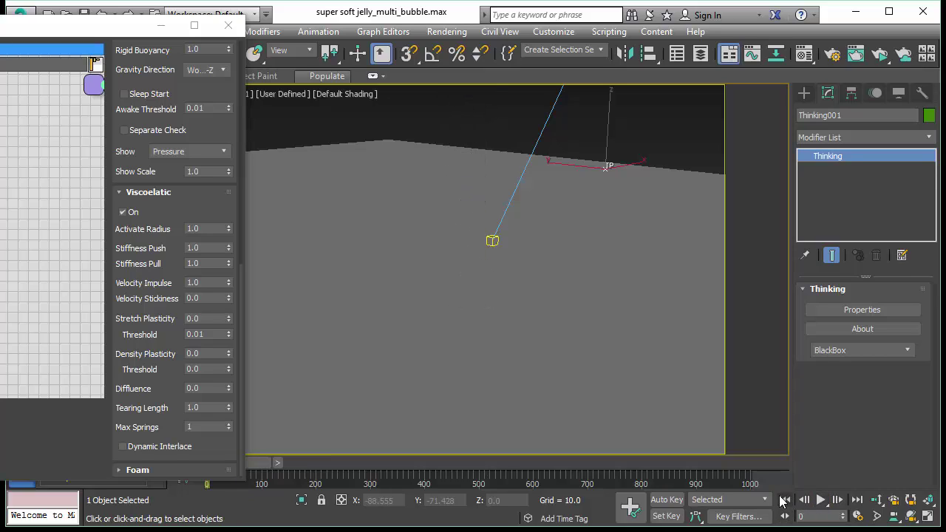
Step: Set Tearing Length to 0.2 and replay to watch the landing cubes tear apart
click(218, 408)
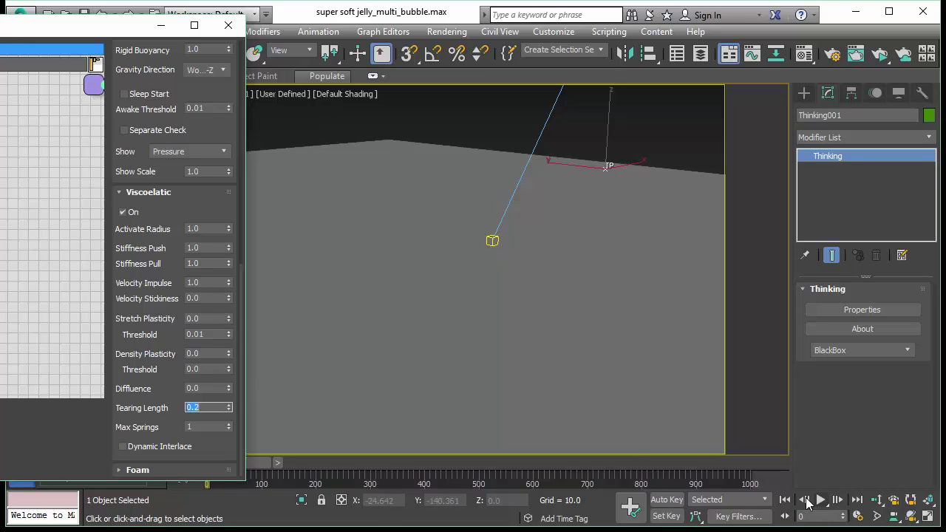
click(805, 502)
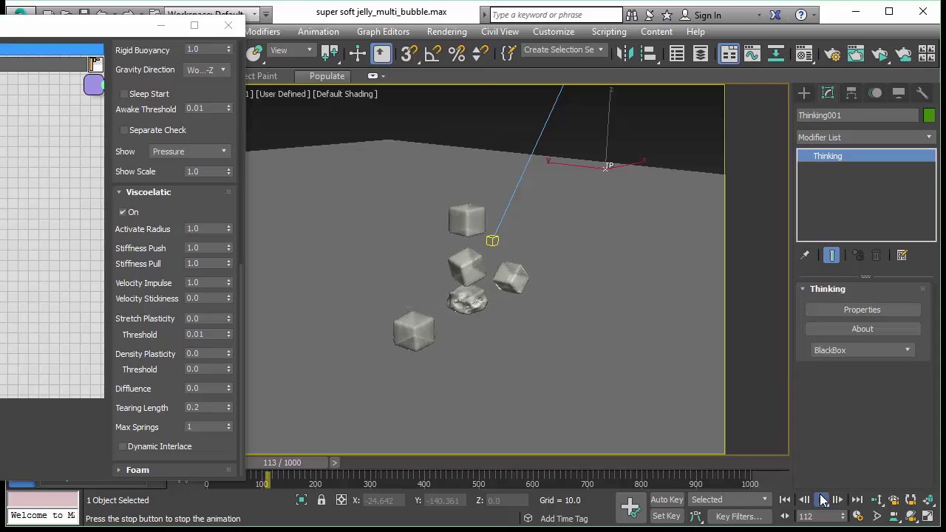
click(821, 500)
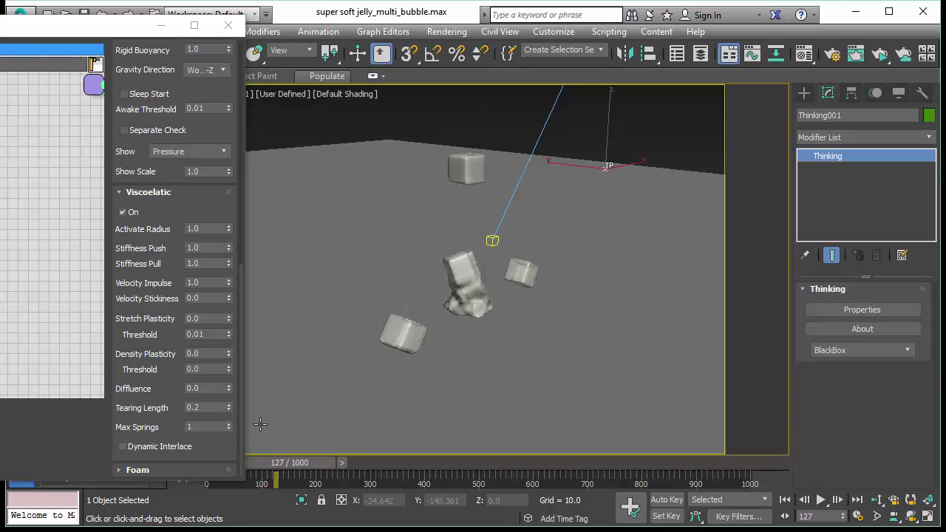
Step: Lower Tearing Length to 0.1 and replay the drop to see the cubes shred into fragments
click(215, 409)
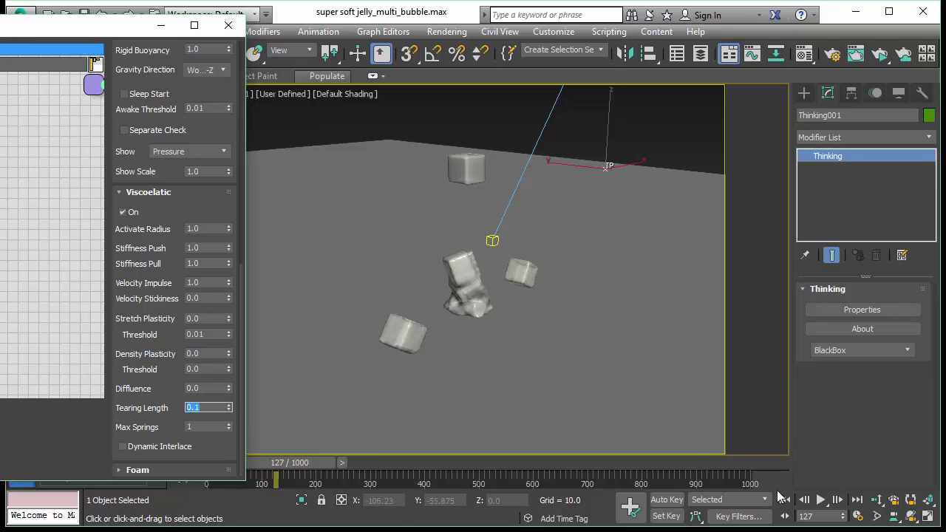
click(785, 499)
click(822, 500)
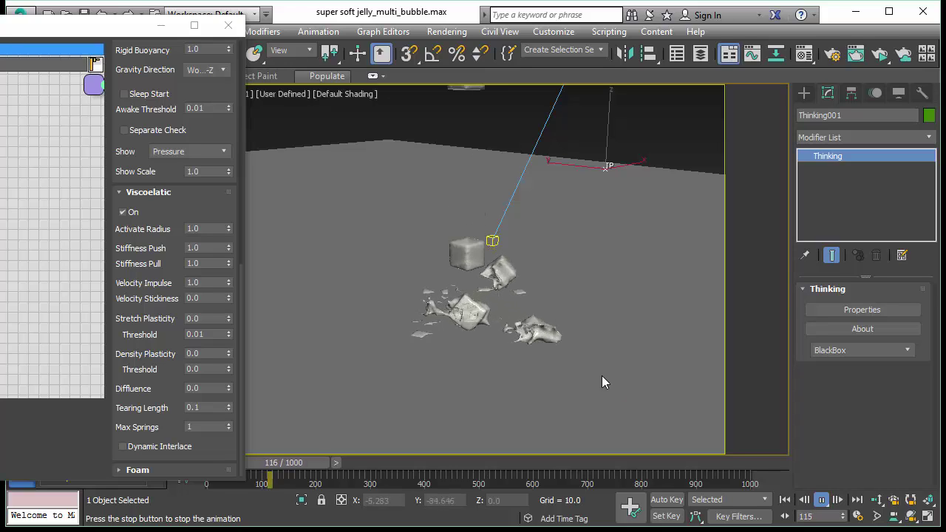
click(819, 500)
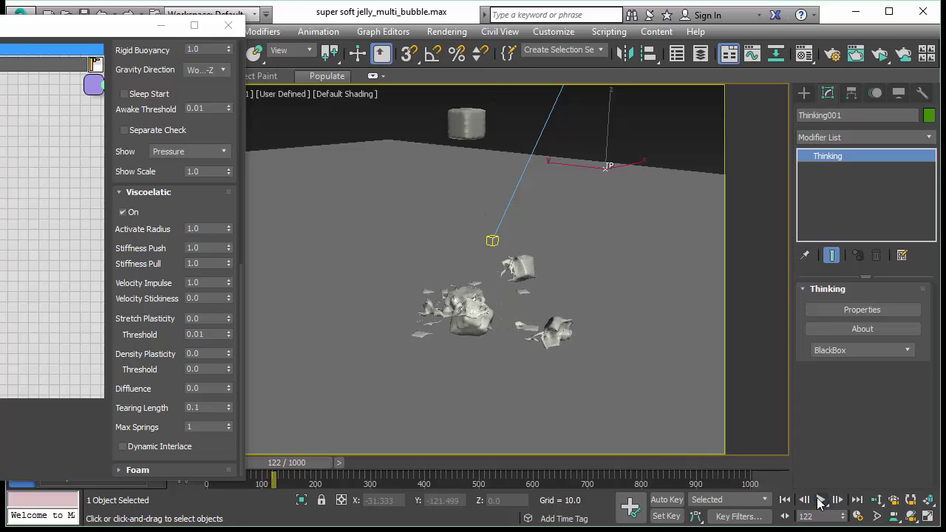
Step: Restore Tearing Length to 1.0 and replay so both jelly cubes land intact
click(785, 500)
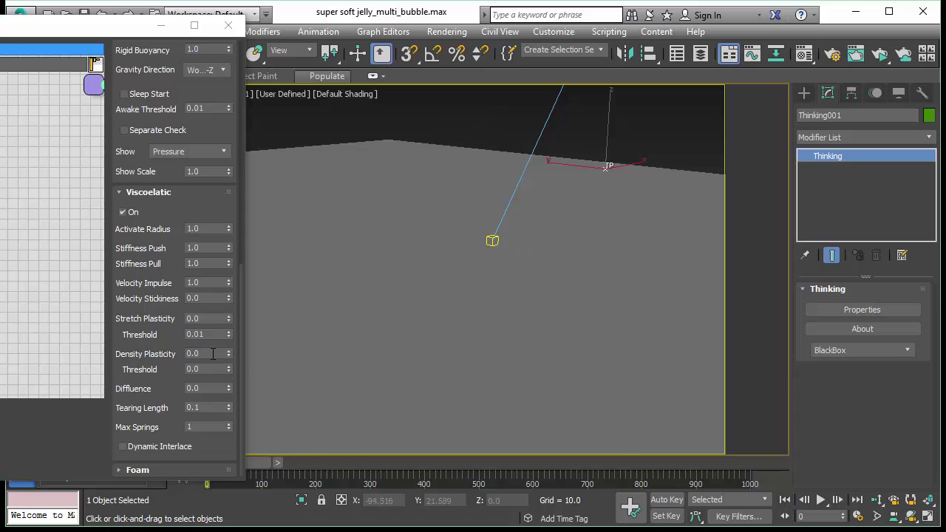
click(216, 407)
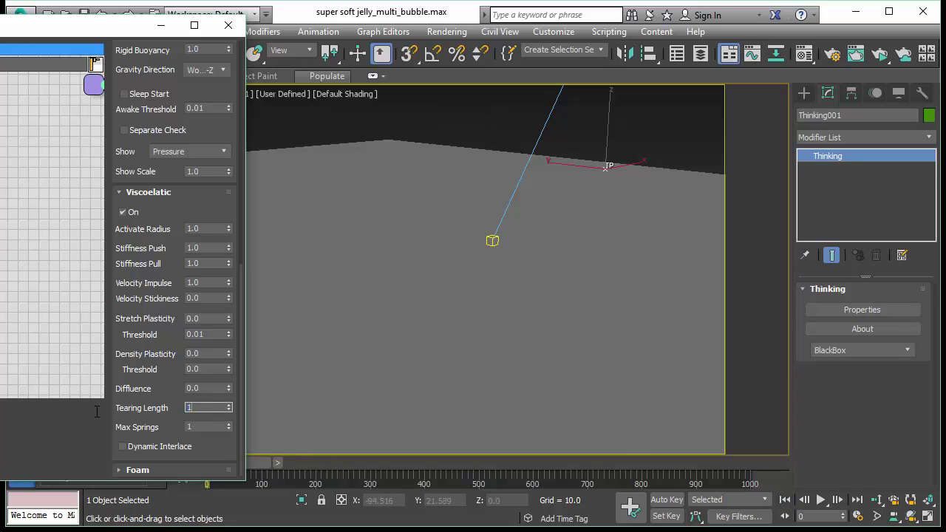
click(822, 501)
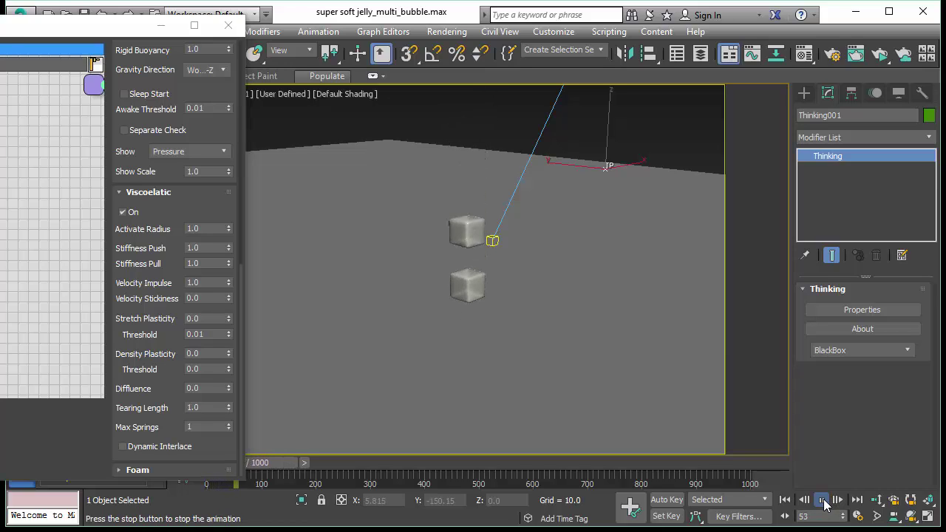